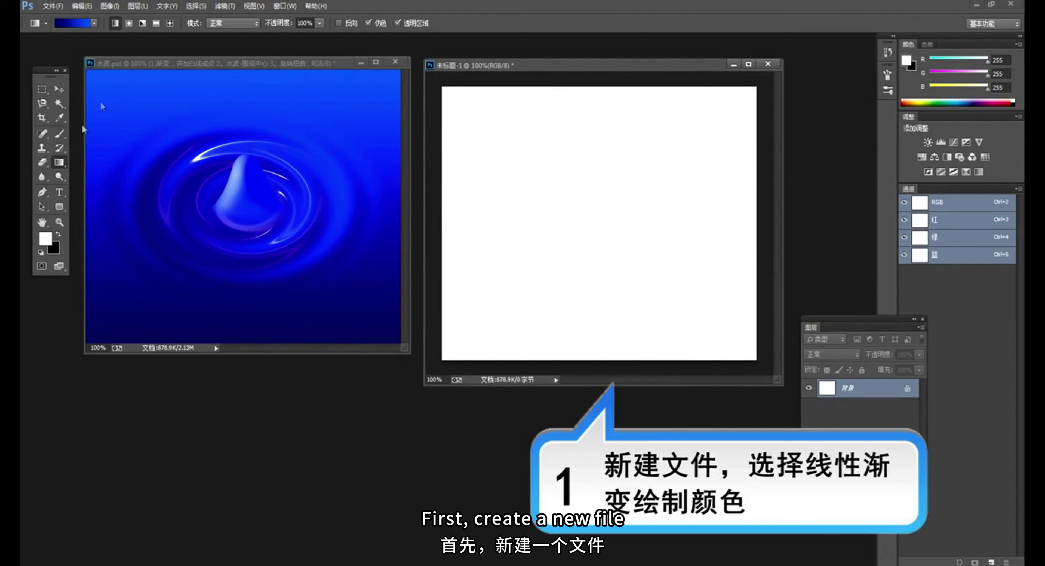
# Fill the canvas with a dark-navy-to-blue linear gradient, dark at the bottom and bright at the top.
pyautogui.click(84, 25)
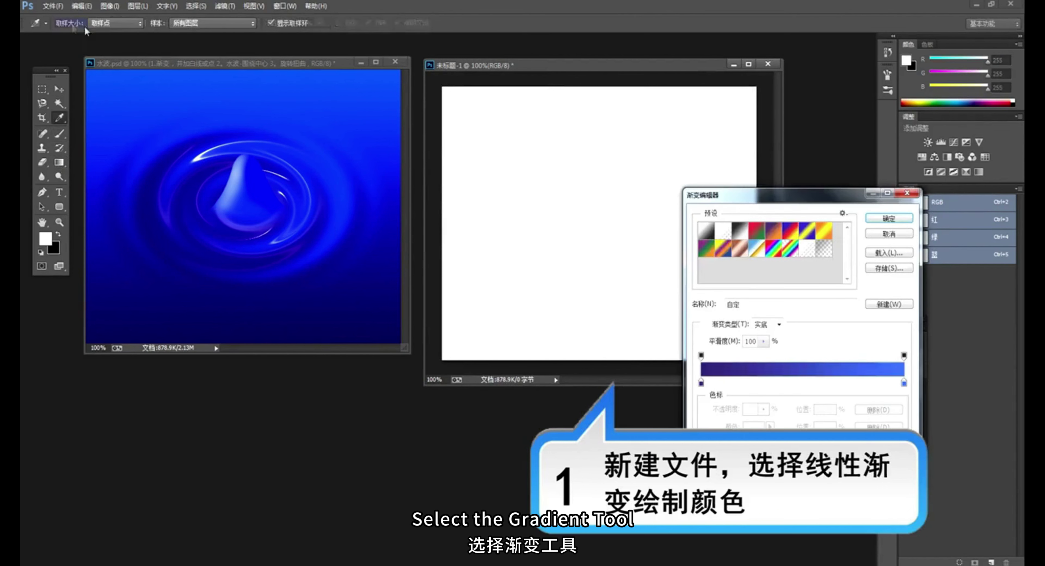
pyautogui.click(702, 384)
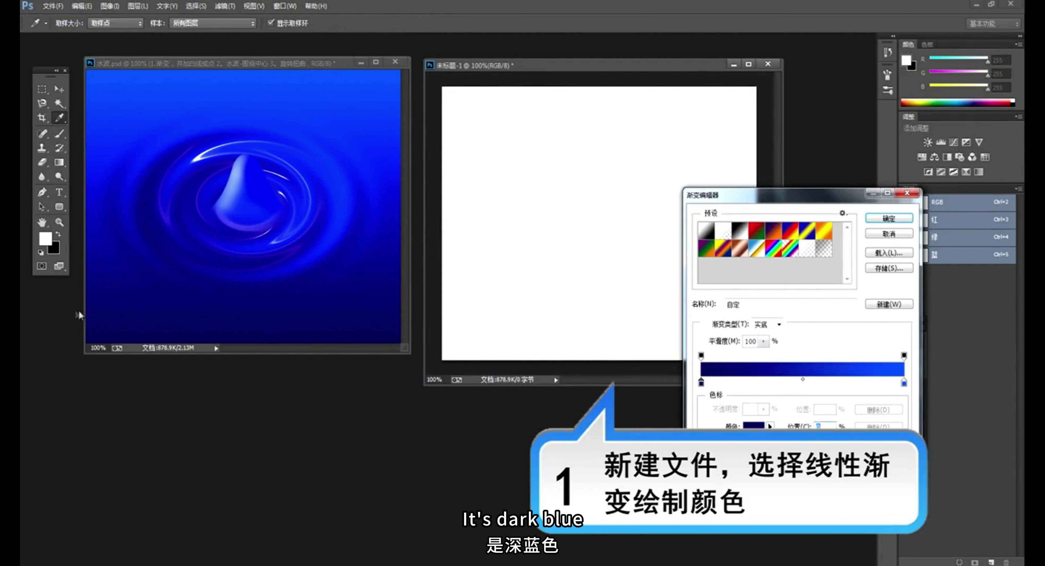
pyautogui.click(904, 383)
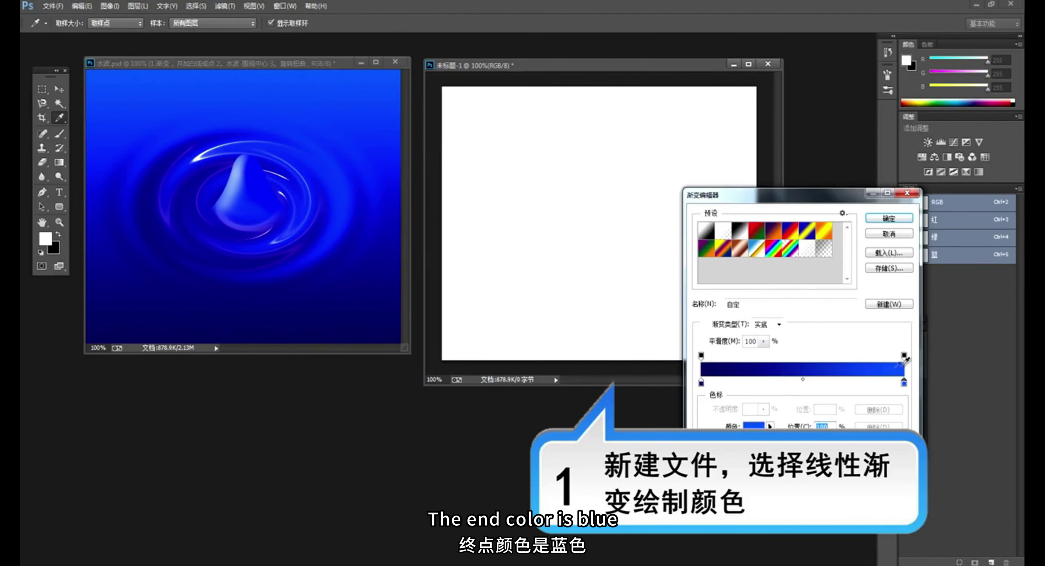
pyautogui.click(890, 218)
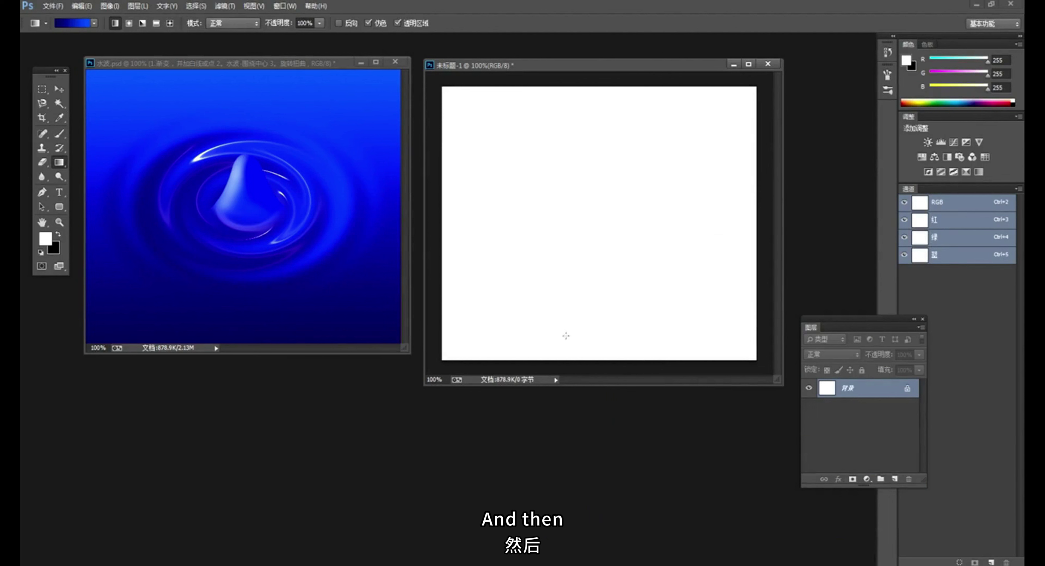
pyautogui.moveTo(582, 310); pyautogui.dragTo(584, 97)
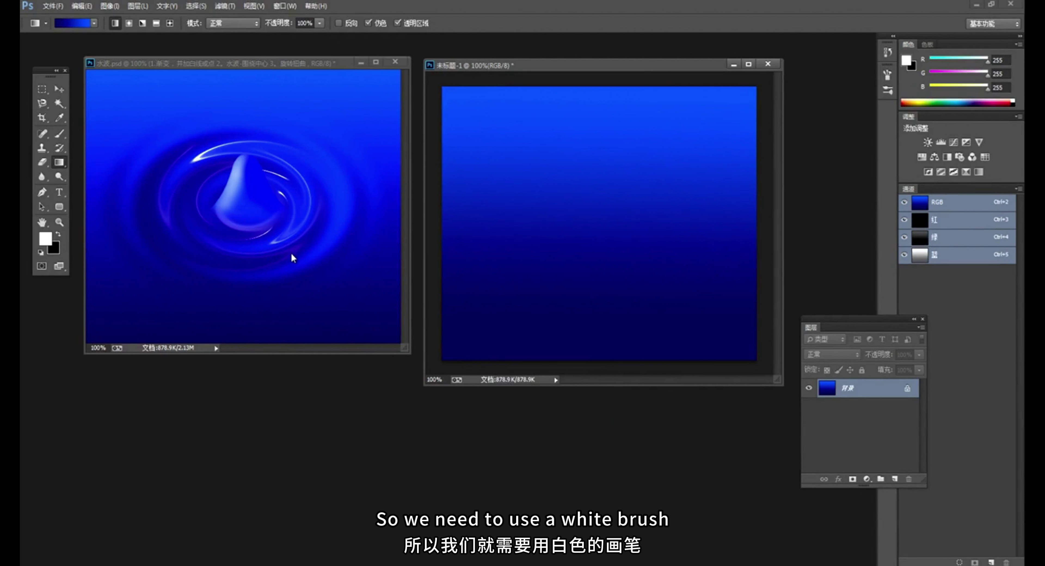
# Paint a few small white dots and a short white line on the gradient with the Brush.
pyautogui.click(58, 136)
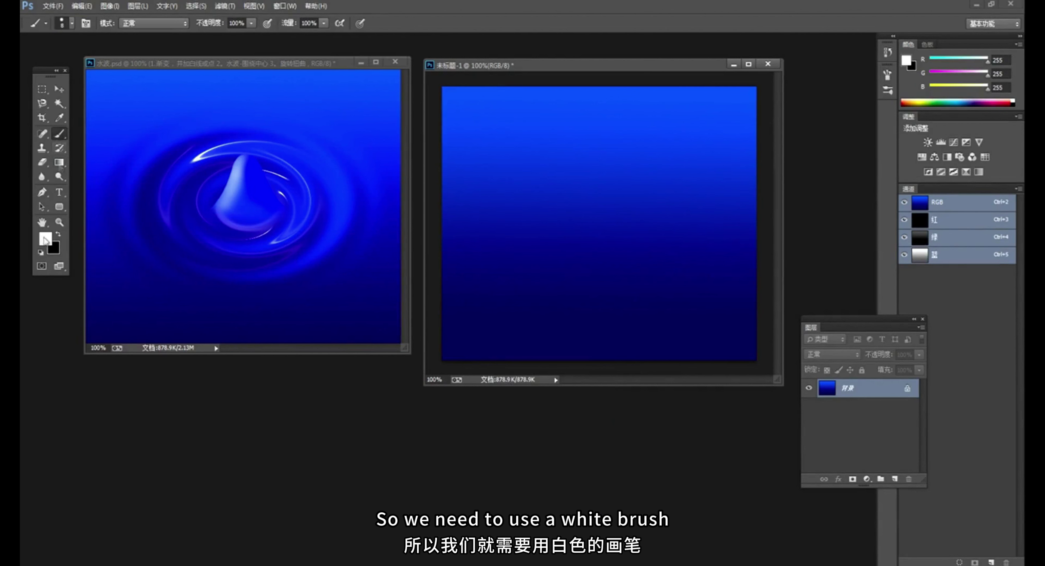
pyautogui.click(538, 197)
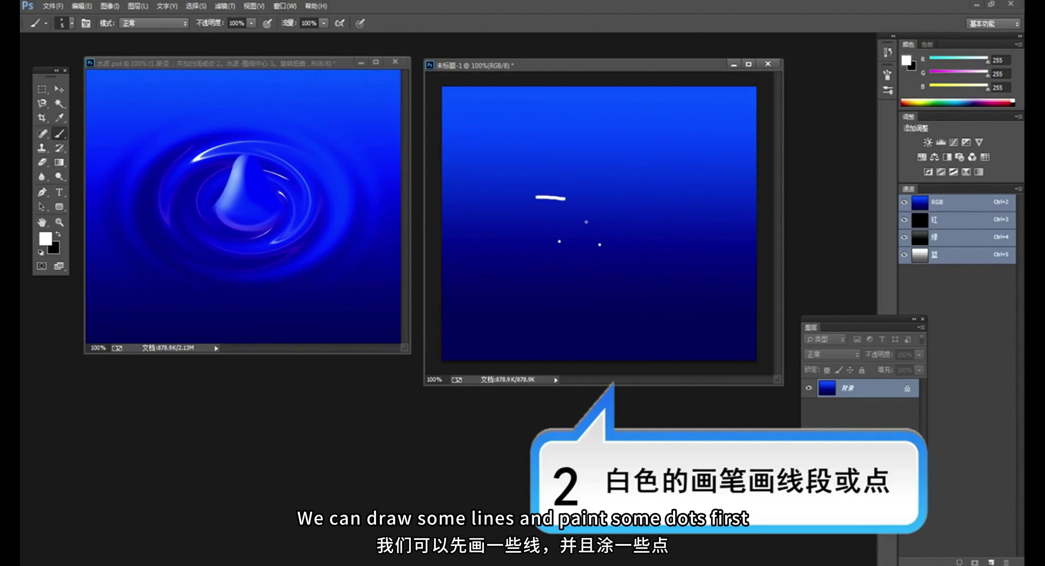
pyautogui.click(632, 252)
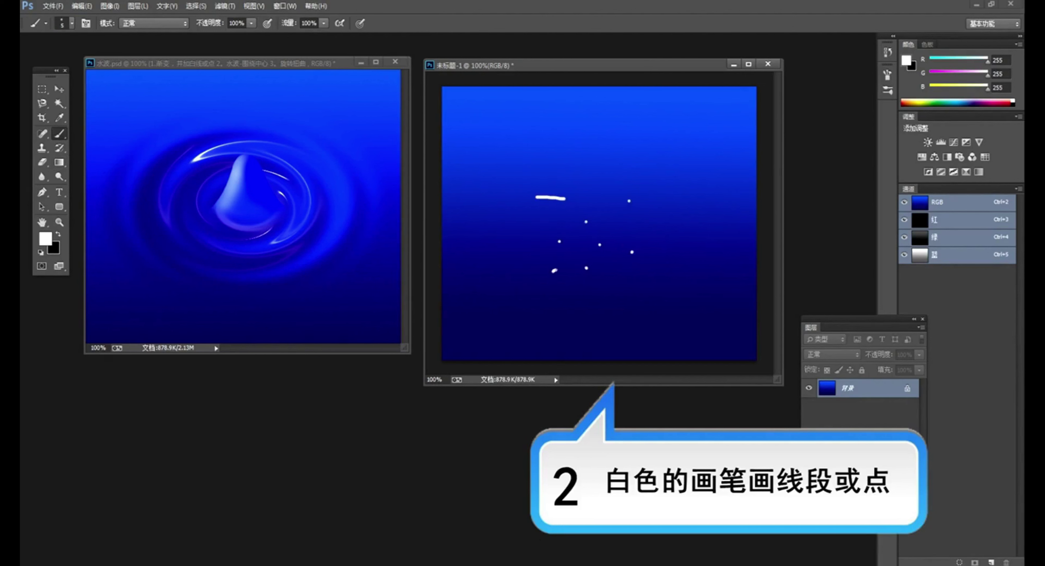
pyautogui.click(614, 271)
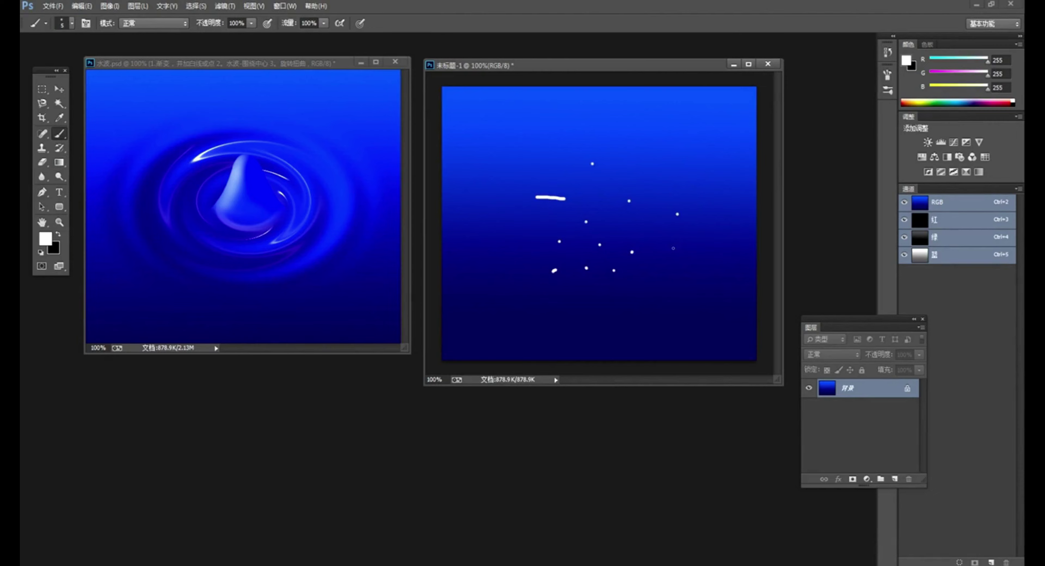
pyautogui.click(221, 6)
# Set the ZigZag filter to Around Center style, Amount 100 and 4 ridges.
pyautogui.moveTo(252, 157)
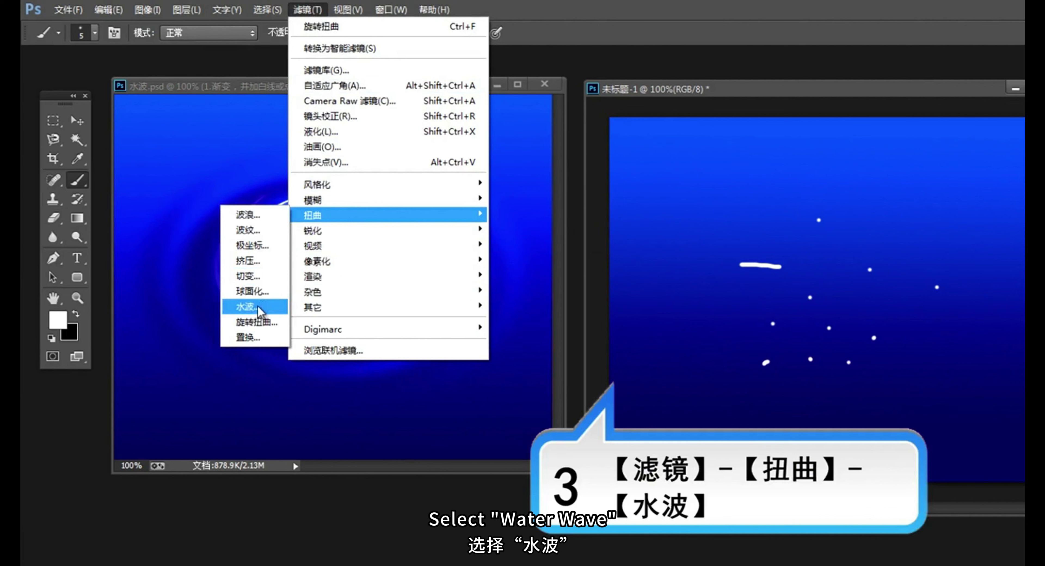
pyautogui.click(248, 307)
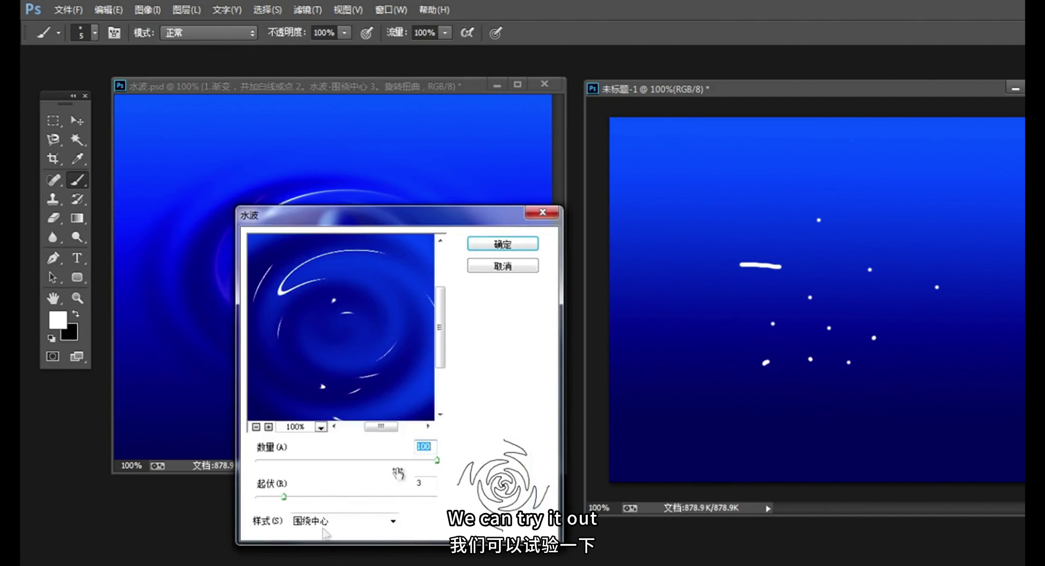
pyautogui.click(305, 526)
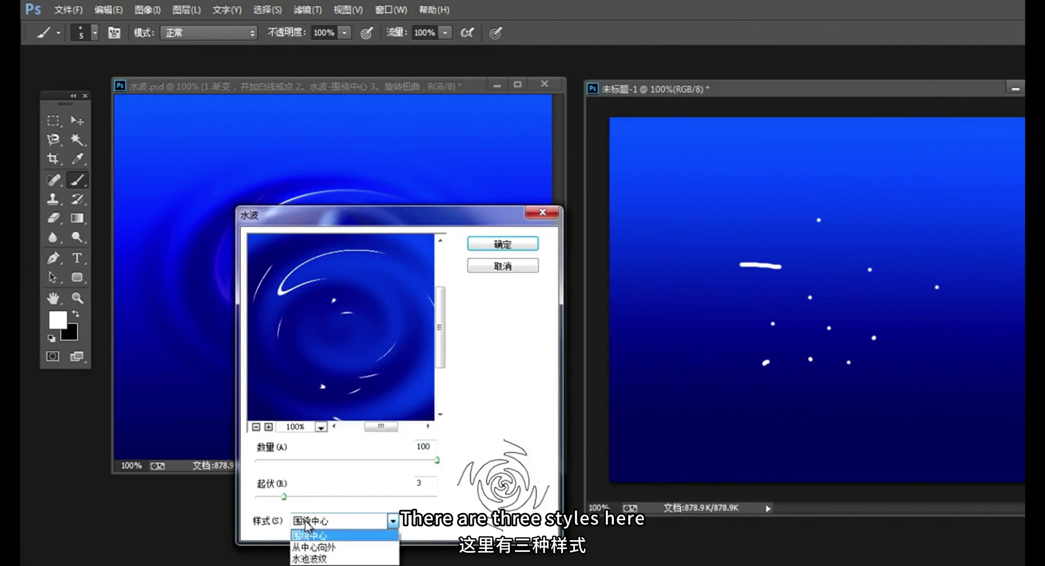
pyautogui.click(315, 547)
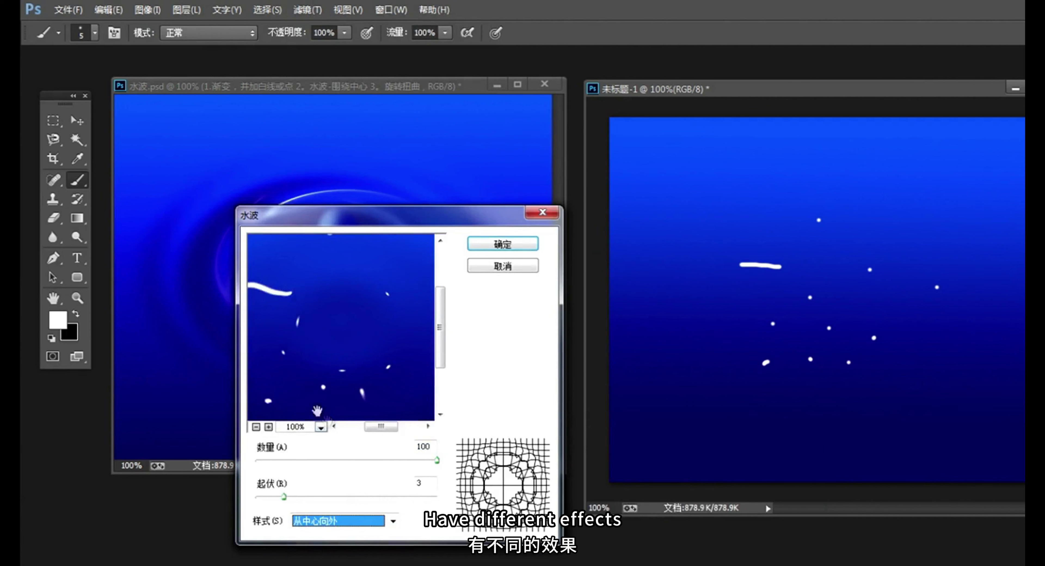
pyautogui.click(346, 523)
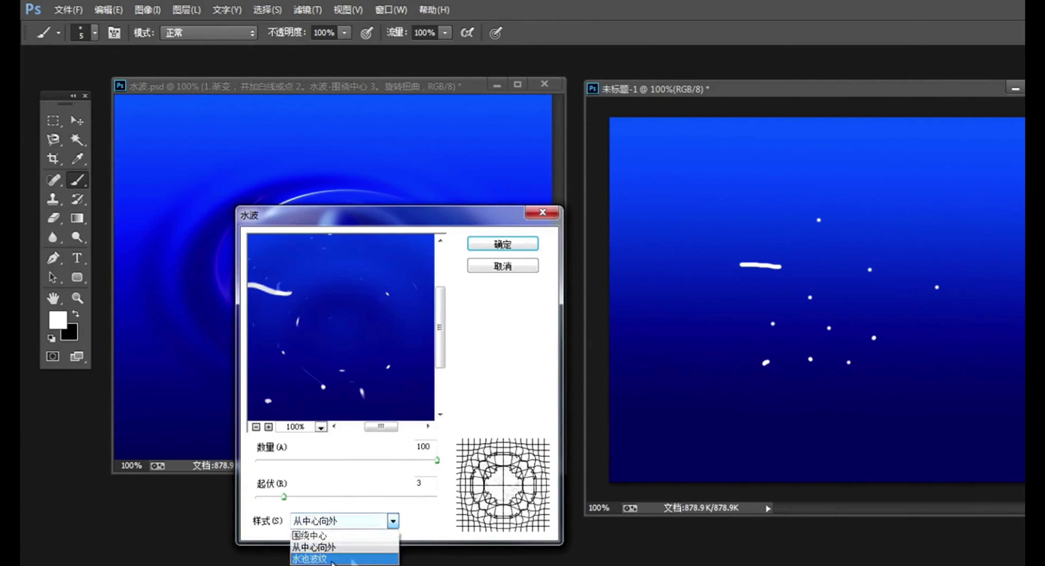
pyautogui.click(321, 556)
pyautogui.click(312, 522)
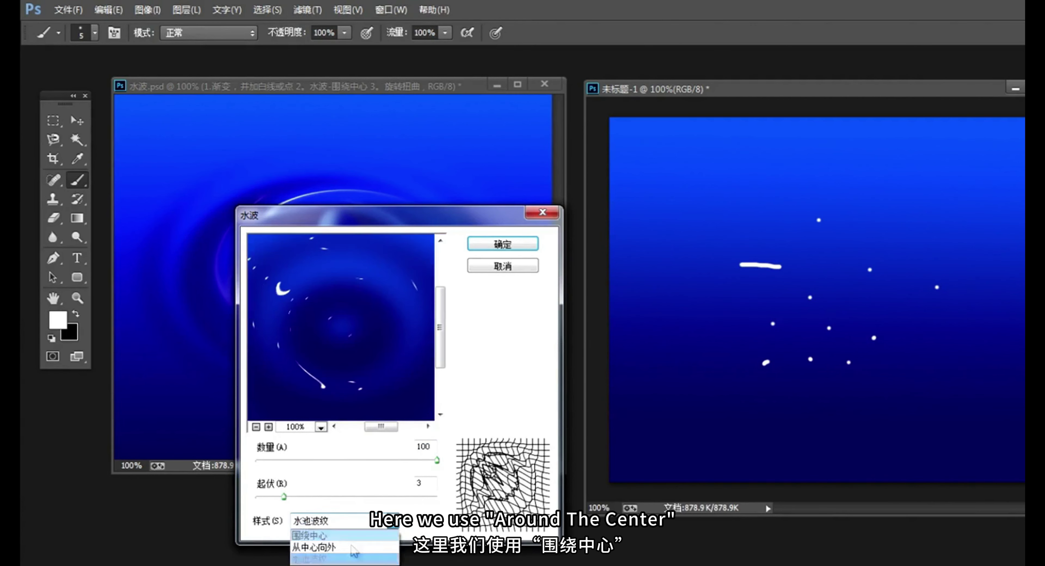
pyautogui.click(315, 536)
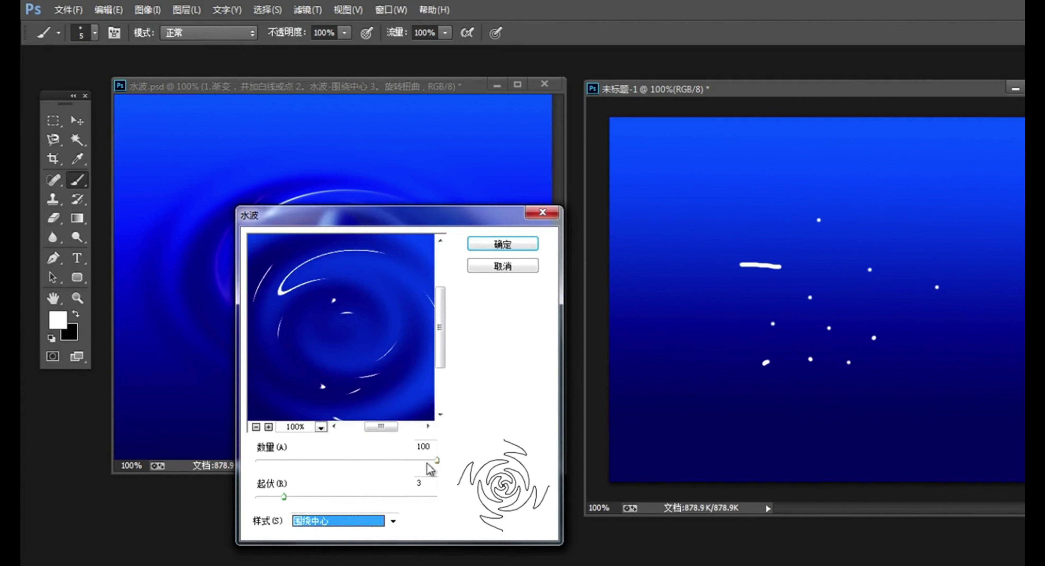
pyautogui.moveTo(437, 460)
pyautogui.mouseDown()
pyautogui.moveTo(280, 461)
pyautogui.moveTo(440, 463)
pyautogui.mouseUp()
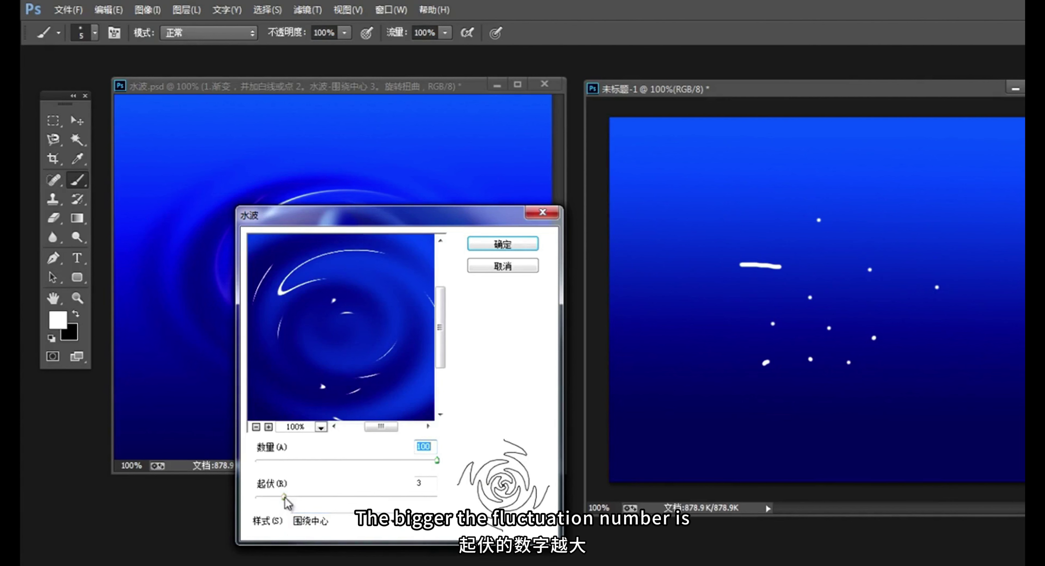
pyautogui.moveTo(286, 500); pyautogui.dragTo(422, 505)
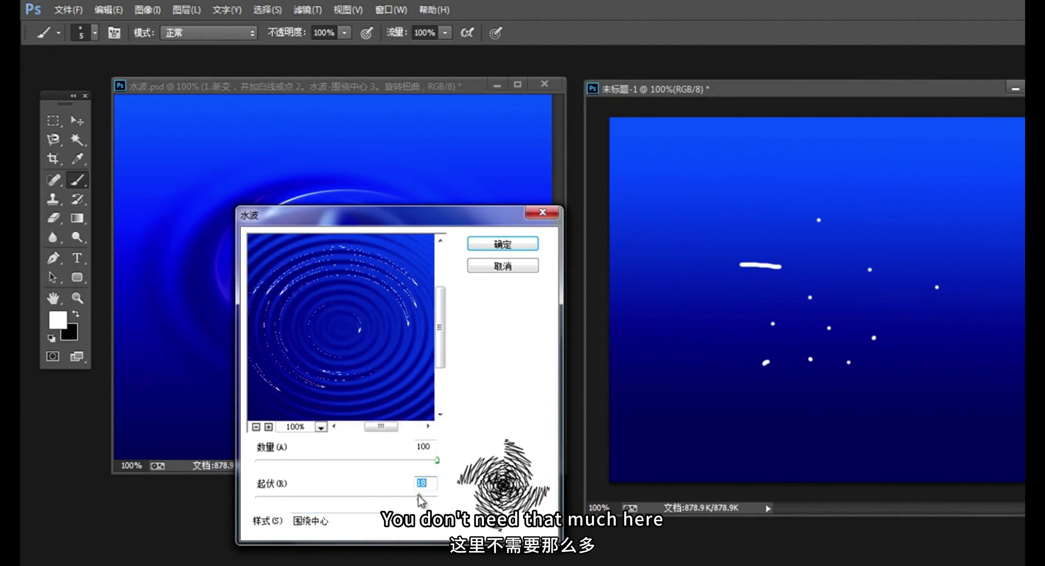
pyautogui.moveTo(420, 500); pyautogui.dragTo(291, 504)
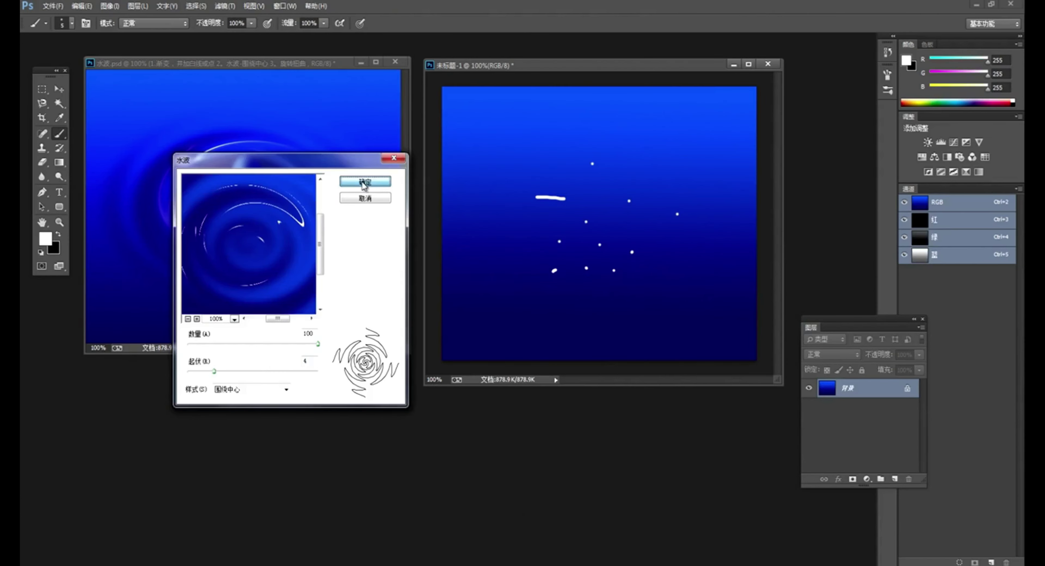
# Apply the ZigZag ripples, then twirl the canvas at an angle of about 198 degrees.
pyautogui.click(503, 244)
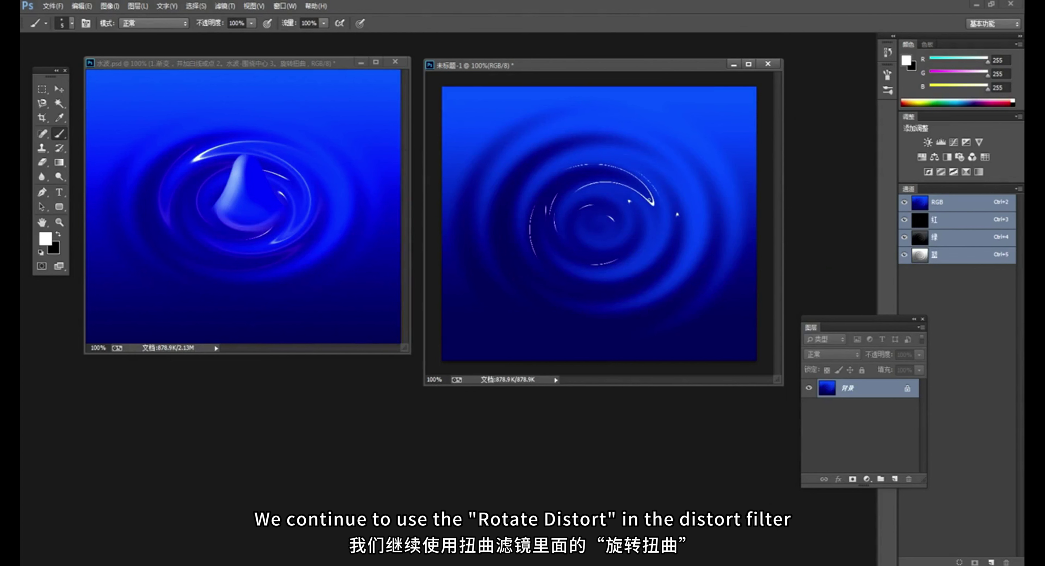
pyautogui.click(224, 6)
pyautogui.moveTo(227, 160)
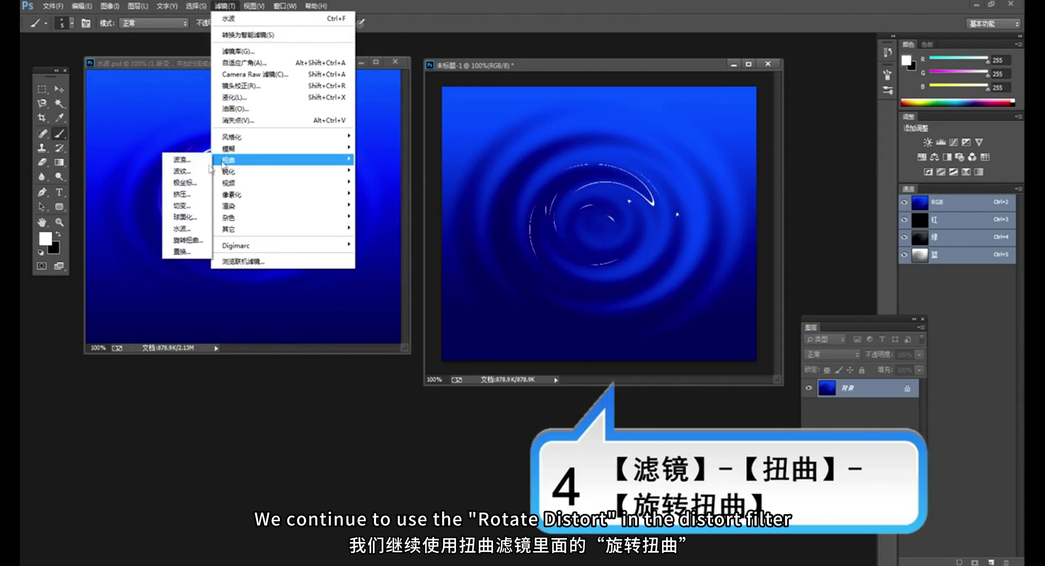
pyautogui.click(187, 240)
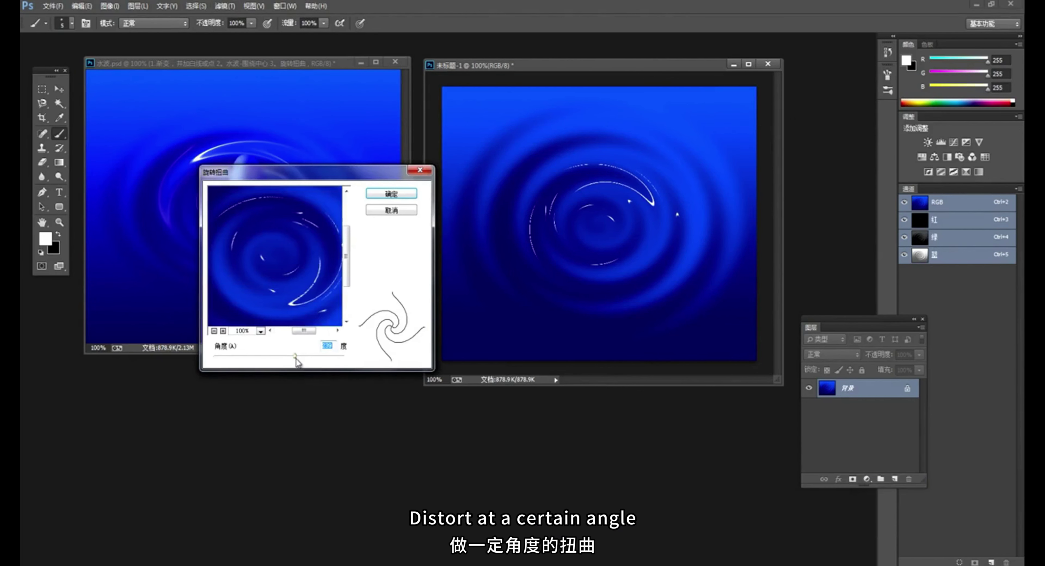
pyautogui.moveTo(296, 358)
pyautogui.mouseDown()
pyautogui.moveTo(281, 357)
pyautogui.moveTo(293, 363)
pyautogui.mouseUp()
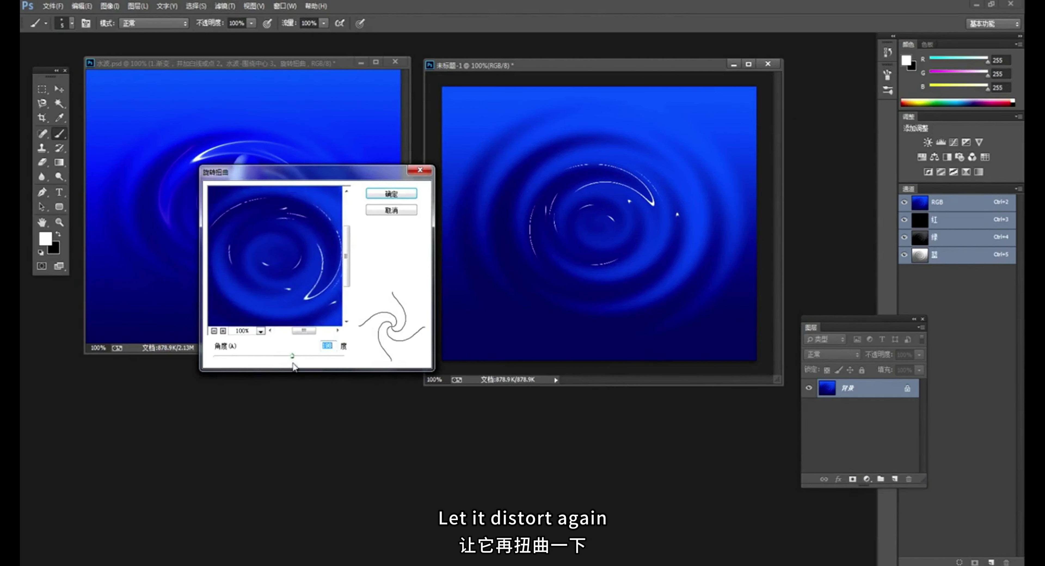
pyautogui.click(388, 194)
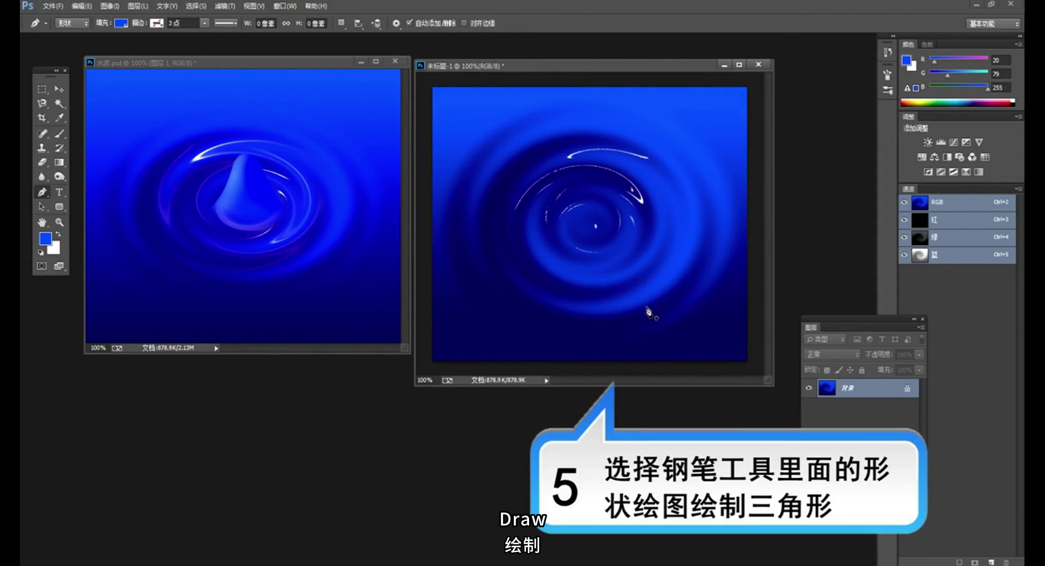
# Draw a blue triangle shape with two base corners and a top point over the swirl's centre.
pyautogui.click(547, 232)
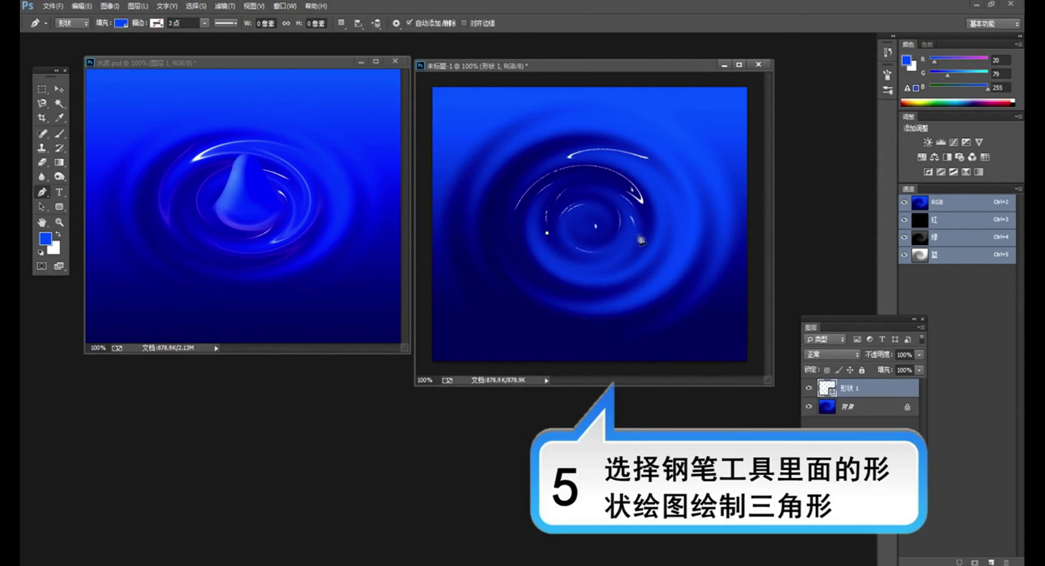
pyautogui.click(641, 233)
pyautogui.click(591, 159)
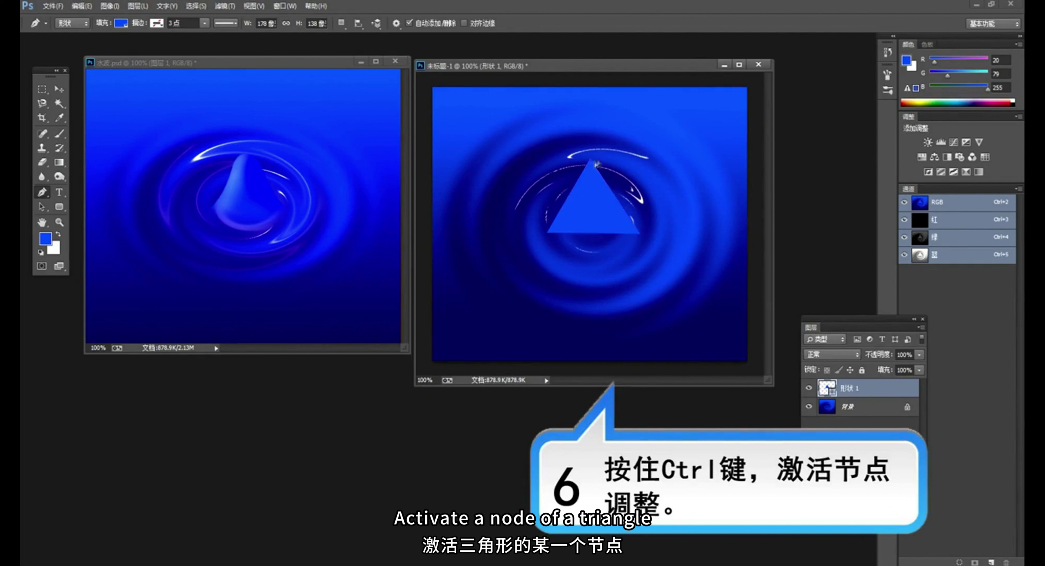
# Nudge the triangle's bottom-left and bottom-right anchors inward to narrow its base.
pyautogui.keyDown('ctrl'); pyautogui.click(591, 161); pyautogui.keyUp('ctrl')
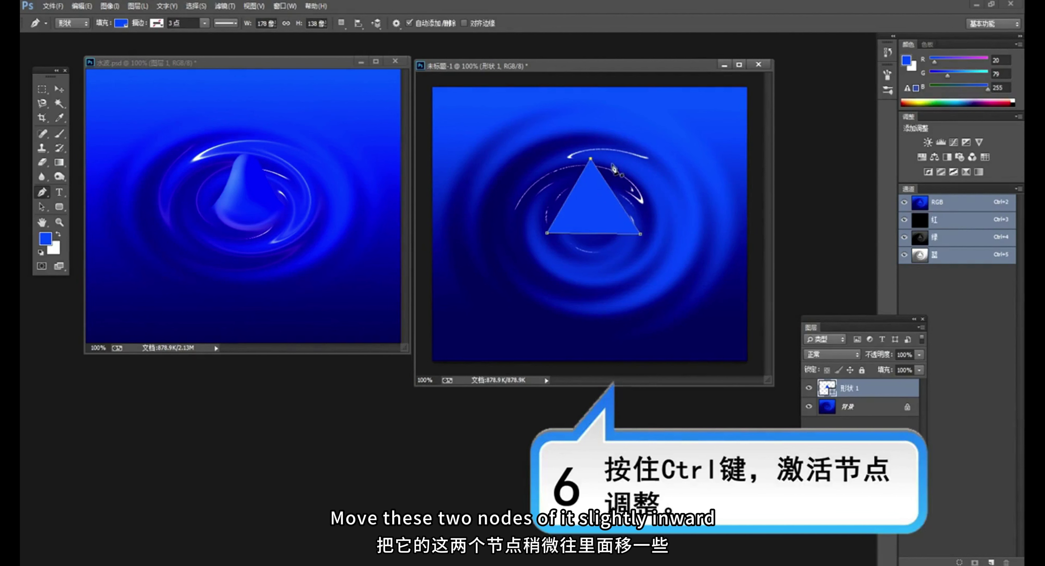
pyautogui.moveTo(548, 234); pyautogui.dragTo(555, 234)
pyautogui.moveTo(641, 234); pyautogui.dragTo(627, 236)
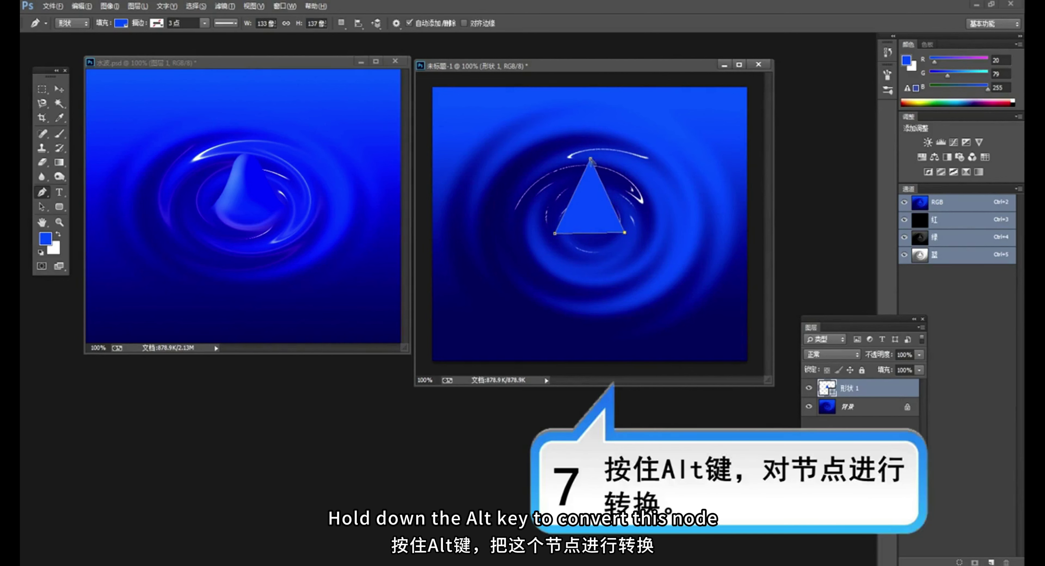
# Curve the triangle's anchors into a bell-shaped drop and rasterize layer 形状 1.
pyautogui.moveTo(590, 159); pyautogui.dragTo(566, 158)
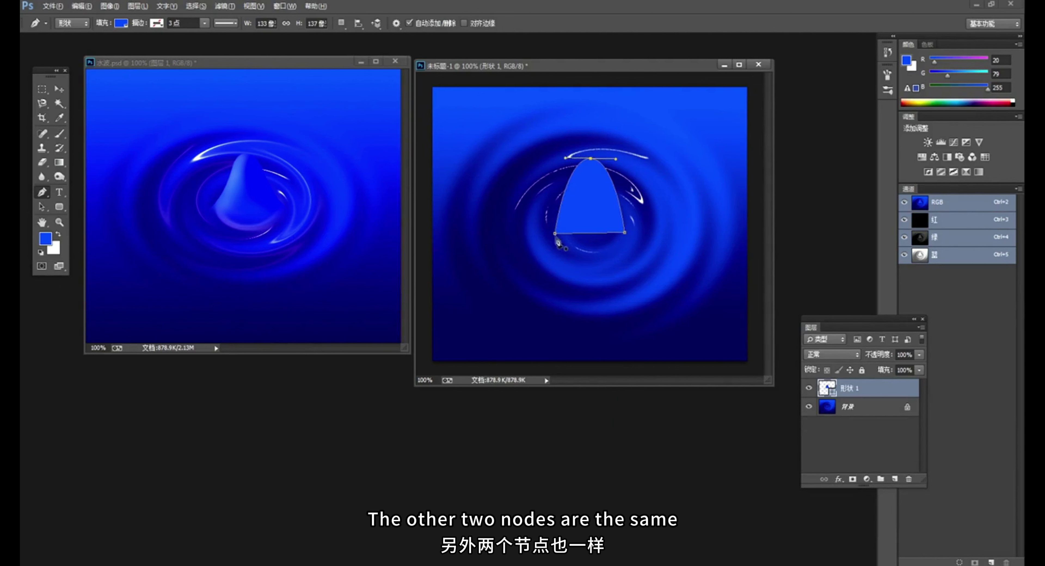
pyautogui.moveTo(555, 234); pyautogui.dragTo(565, 246)
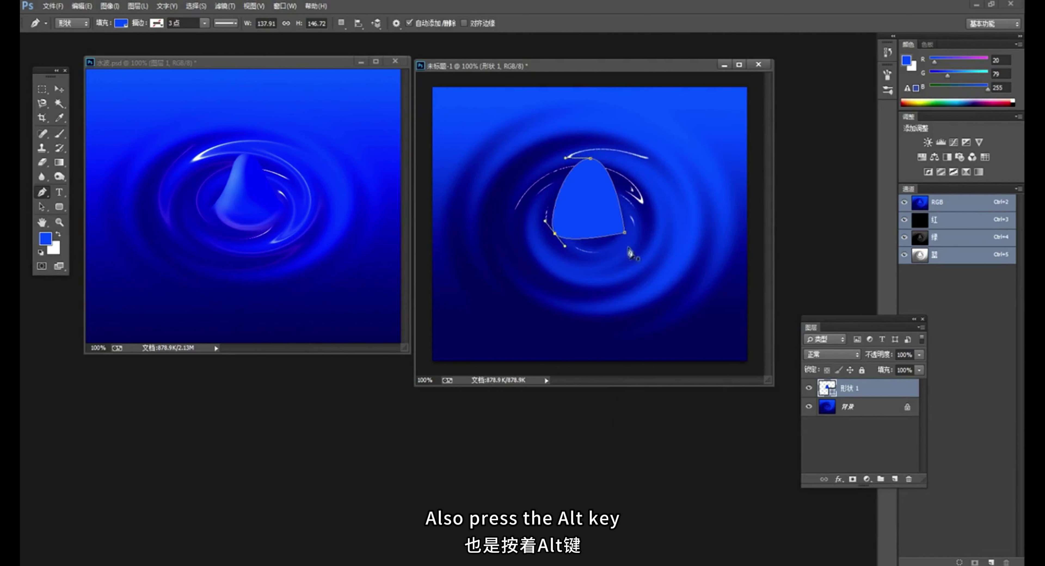
pyautogui.moveTo(626, 234); pyautogui.dragTo(634, 218)
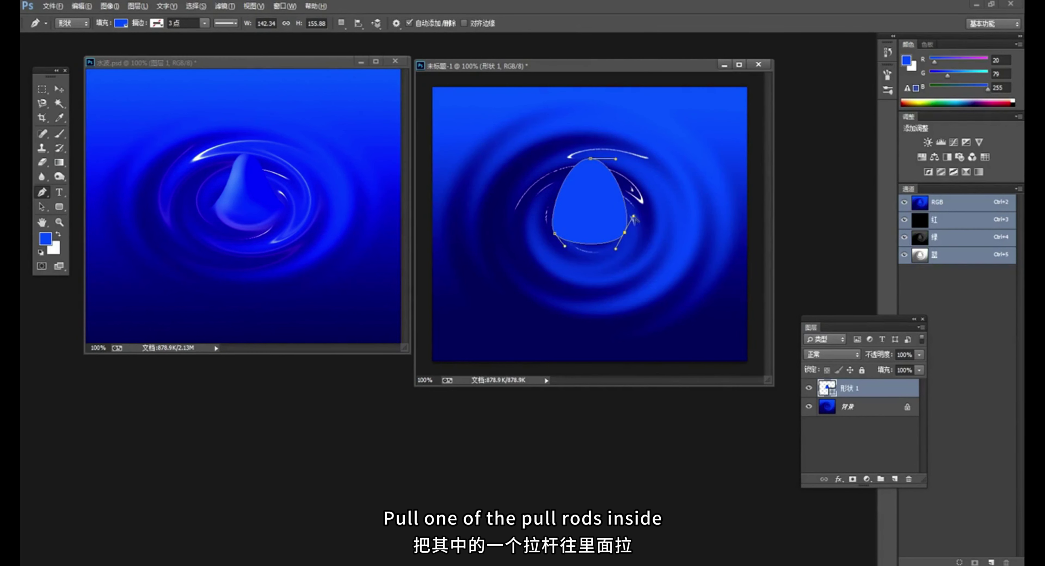
pyautogui.moveTo(634, 218); pyautogui.dragTo(596, 206)
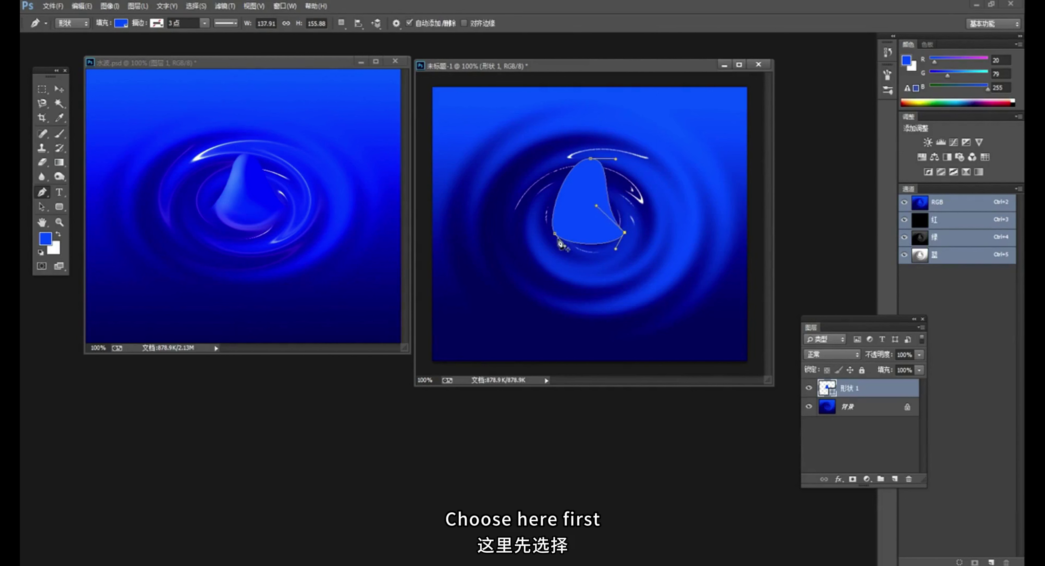
pyautogui.moveTo(555, 234); pyautogui.dragTo(579, 215)
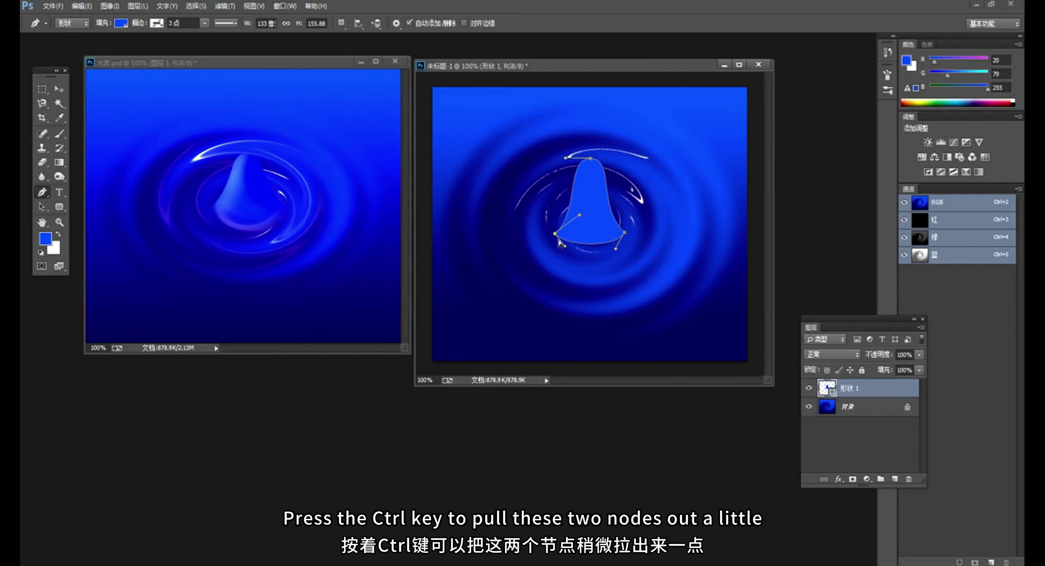
pyautogui.moveTo(556, 234); pyautogui.dragTo(549, 234)
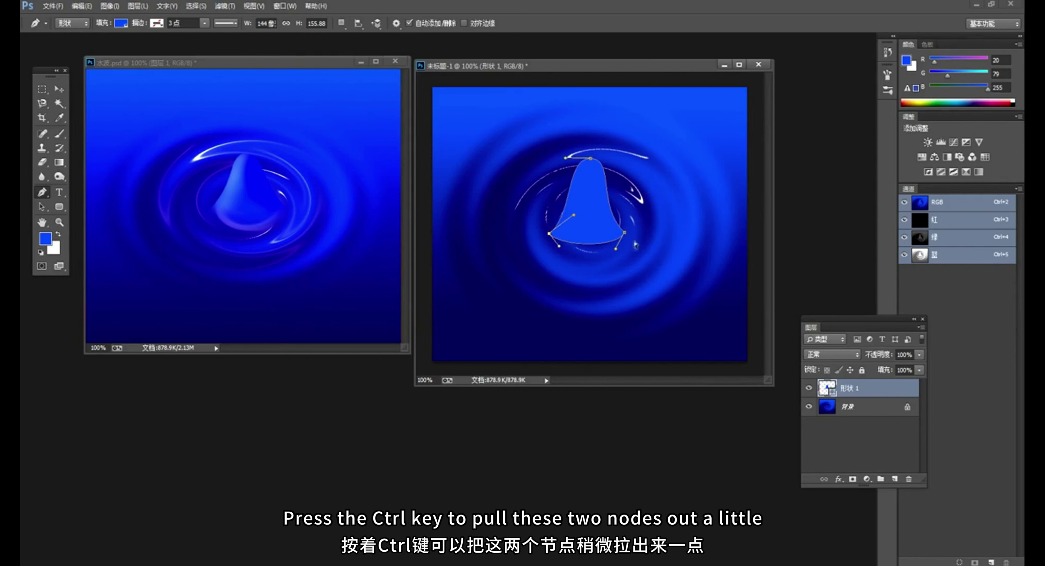
pyautogui.moveTo(625, 233); pyautogui.dragTo(635, 235)
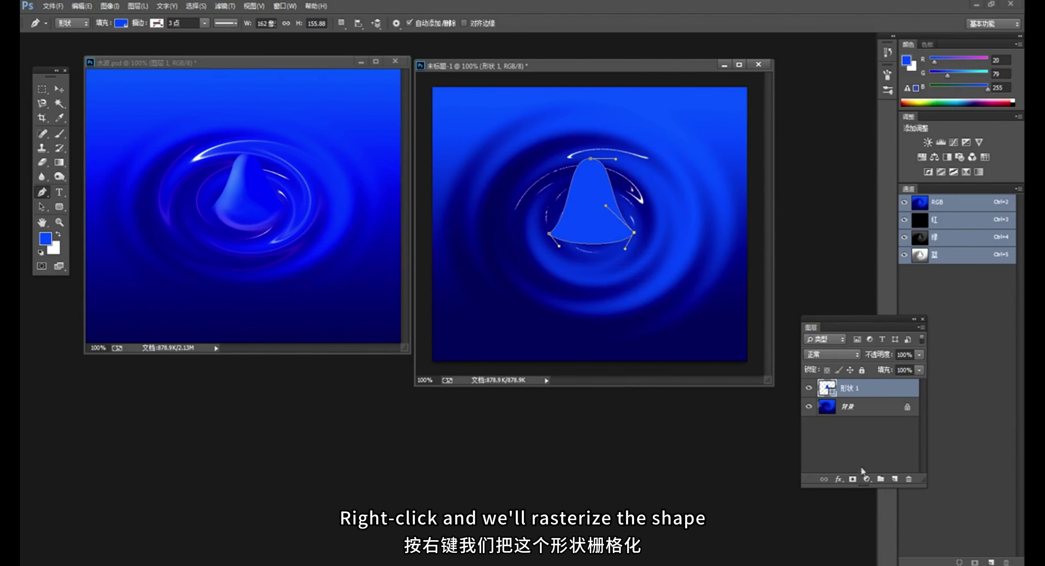
pyautogui.rightClick(895, 392)
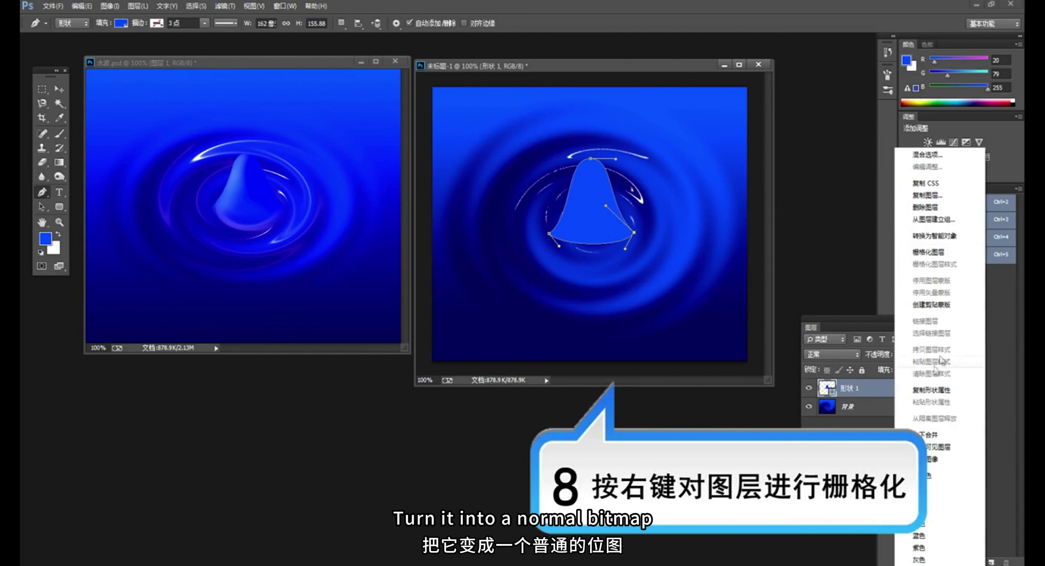
pyautogui.click(932, 253)
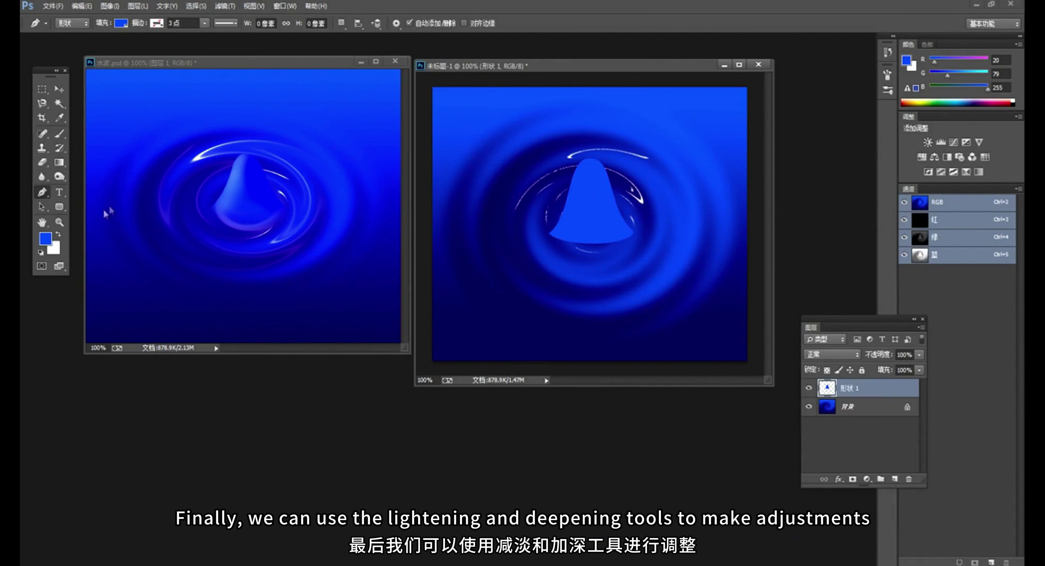
# Burn shadows and dodge highlights onto the bell drop to give it depth.
pyautogui.click(59, 176)
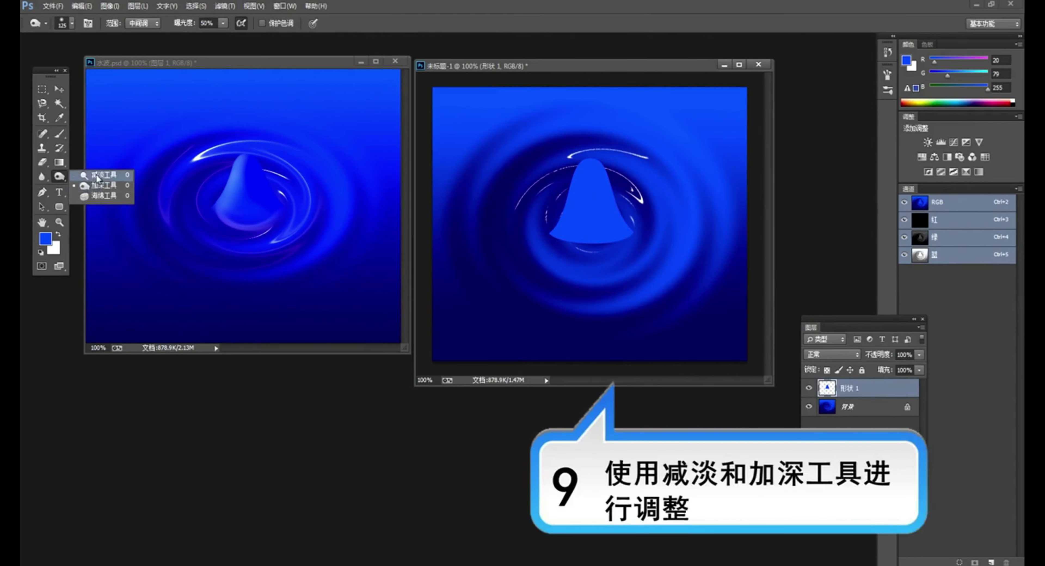
pyautogui.click(89, 188)
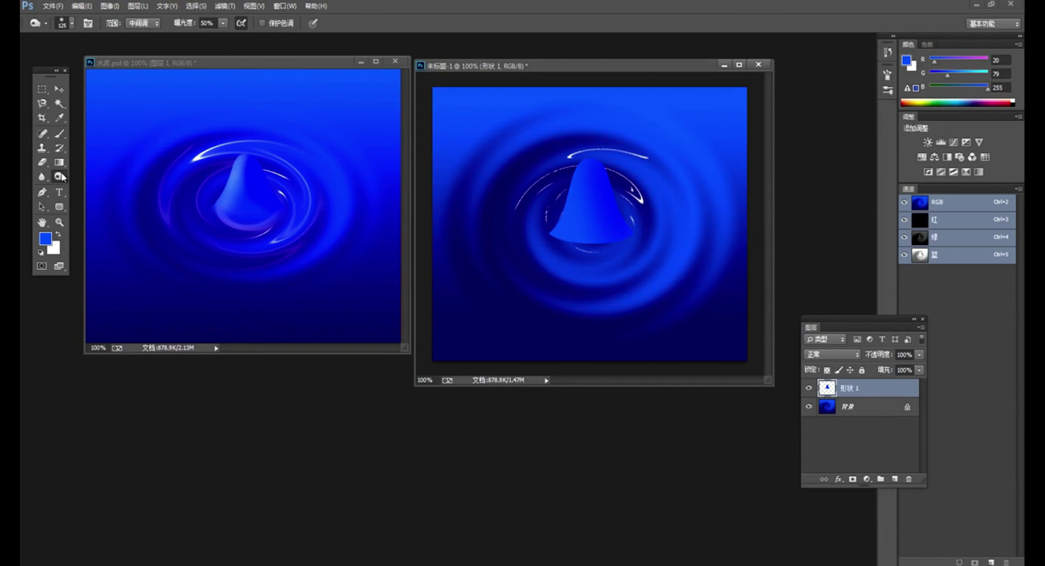
pyautogui.rightClick(60, 175)
pyautogui.click(88, 177)
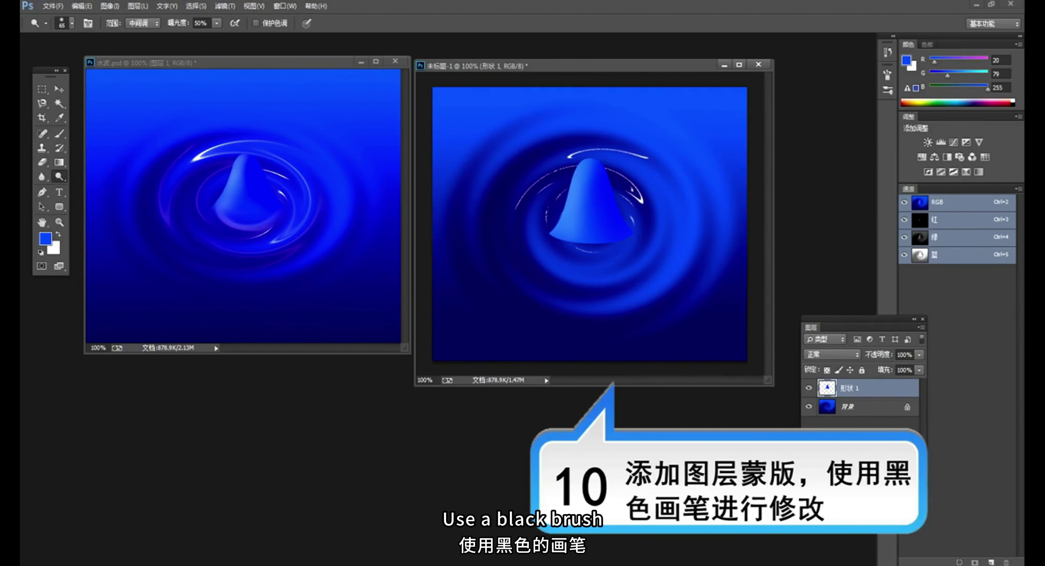
# Add a layer mask to 形状 1 and paint black over the bell's base with a soft 200 px brush.
pyautogui.click(852, 479)
pyautogui.press('d')
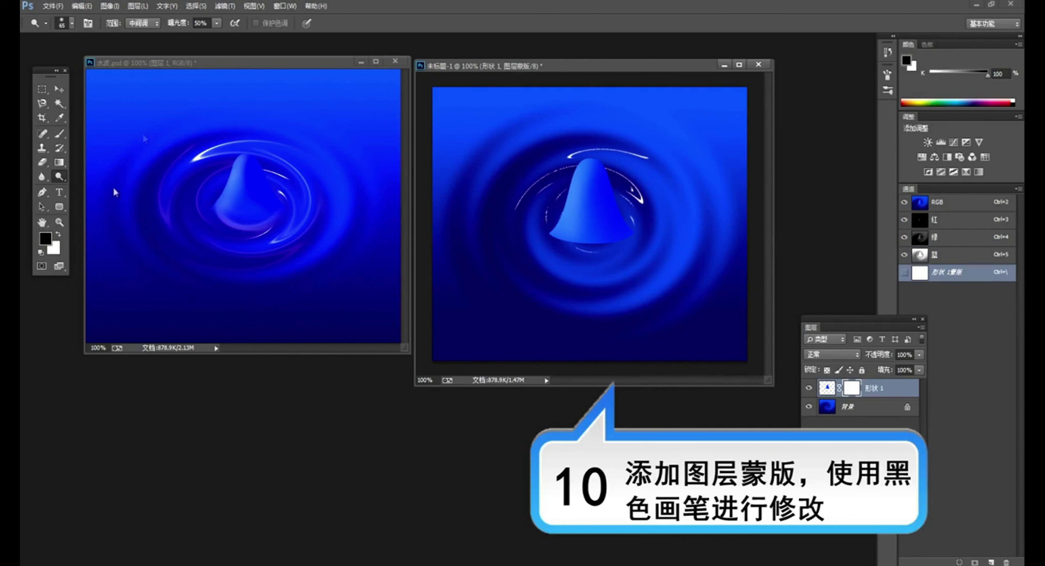
pyautogui.click(59, 133)
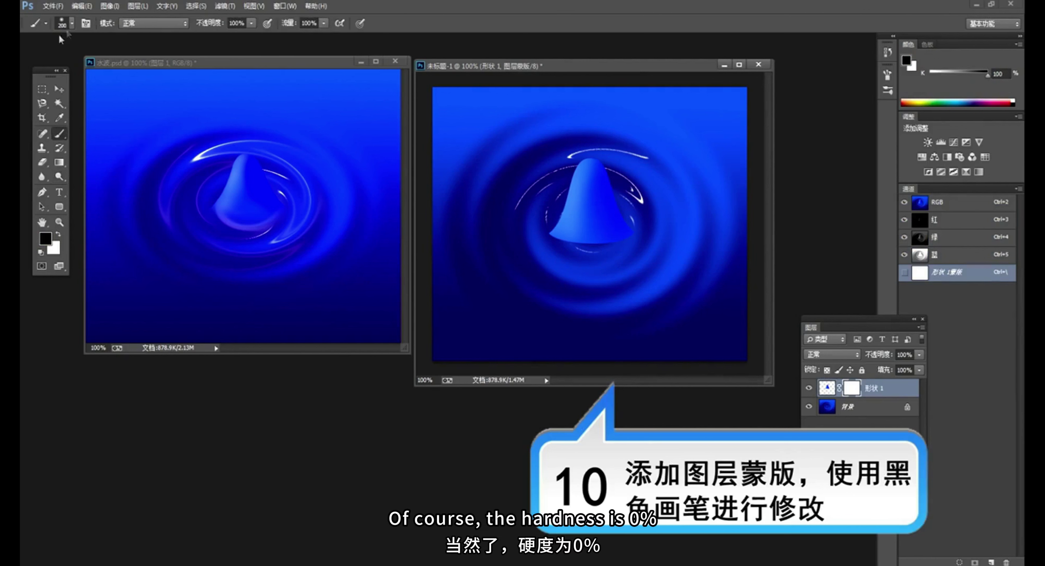
pyautogui.click(72, 23)
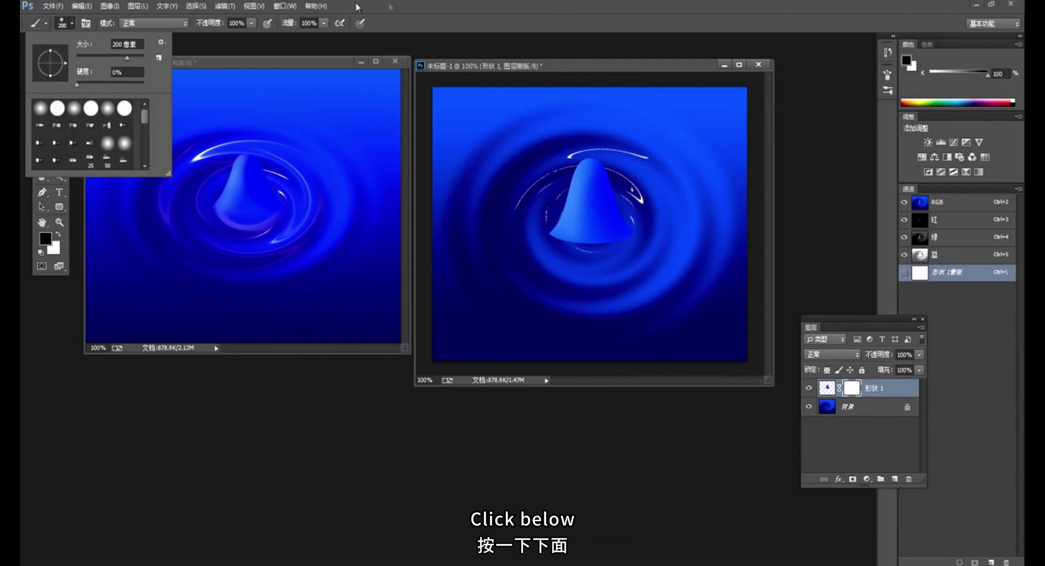
pyautogui.click(637, 317)
pyautogui.moveTo(572, 277)
pyautogui.mouseDown()
pyautogui.moveTo(545, 269)
pyautogui.moveTo(645, 267)
pyautogui.mouseUp()
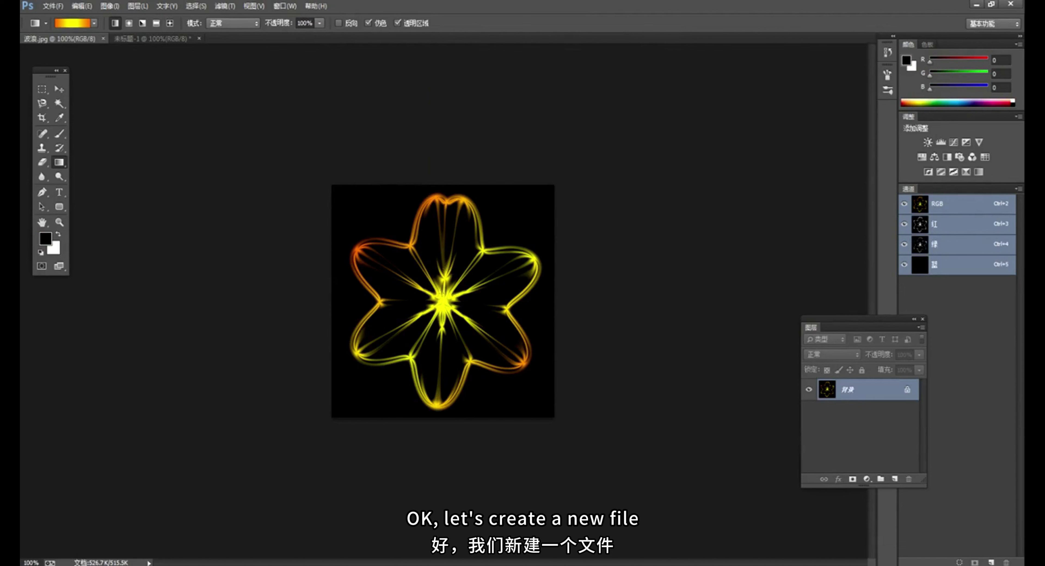
# Create a new white square canvas for the flower demo.
pyautogui.hotkey('ctrl', 'Tab')
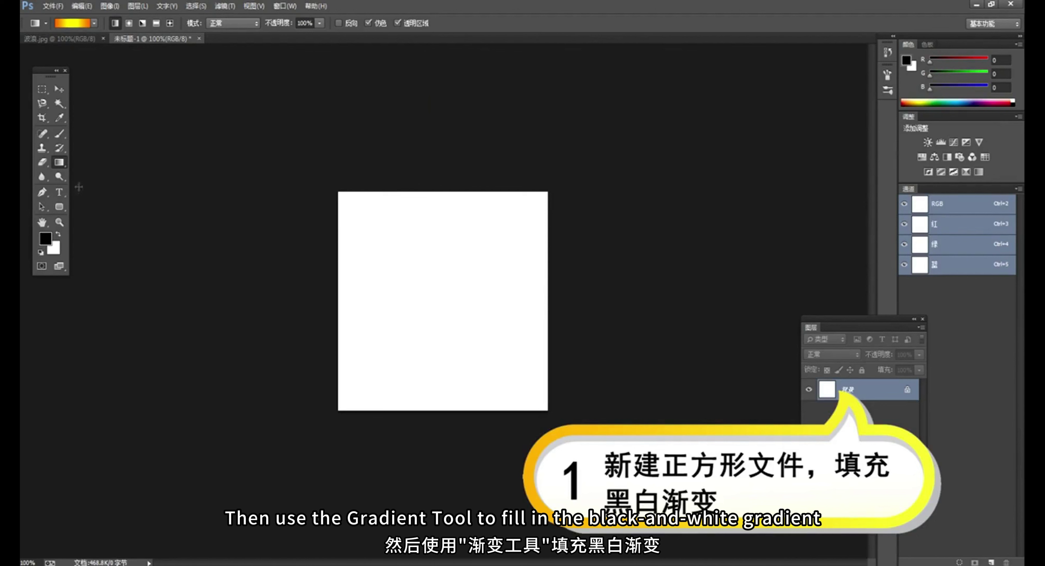
# Apply the black-to-white gradient preset vertically, white at the top fading to black below.
pyautogui.click(72, 24)
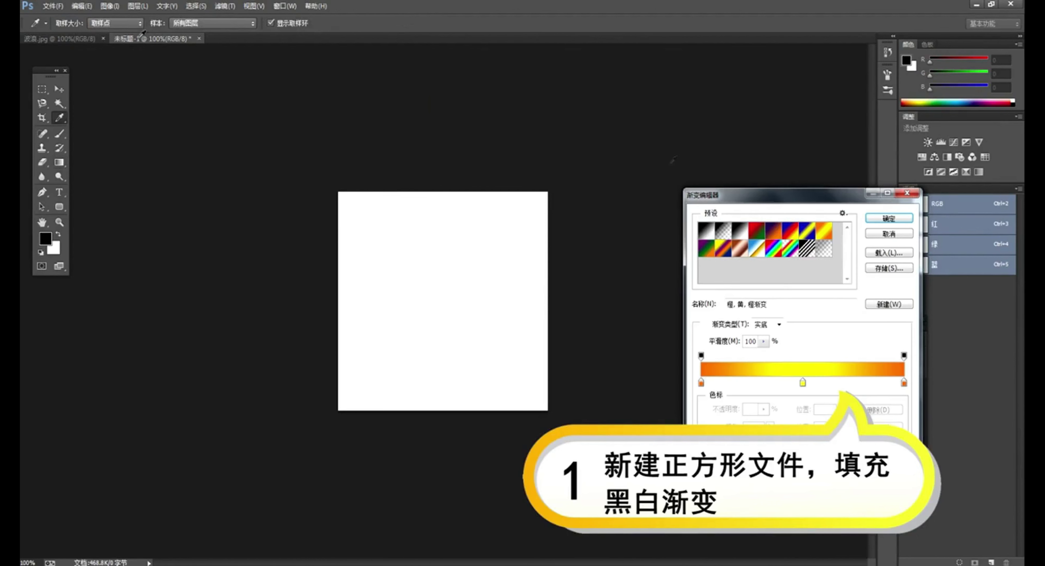
pyautogui.click(706, 231)
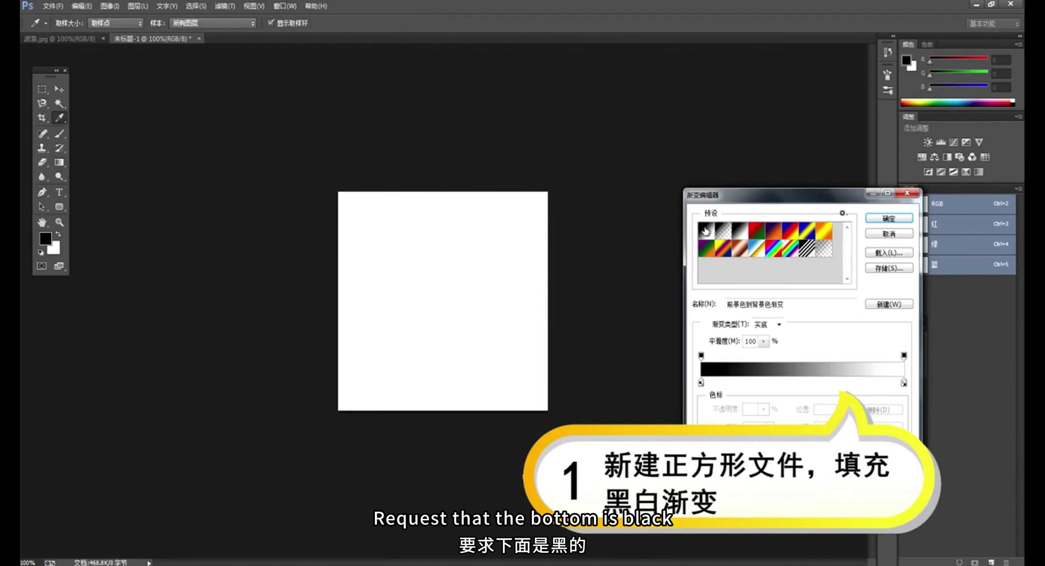
pyautogui.click(889, 219)
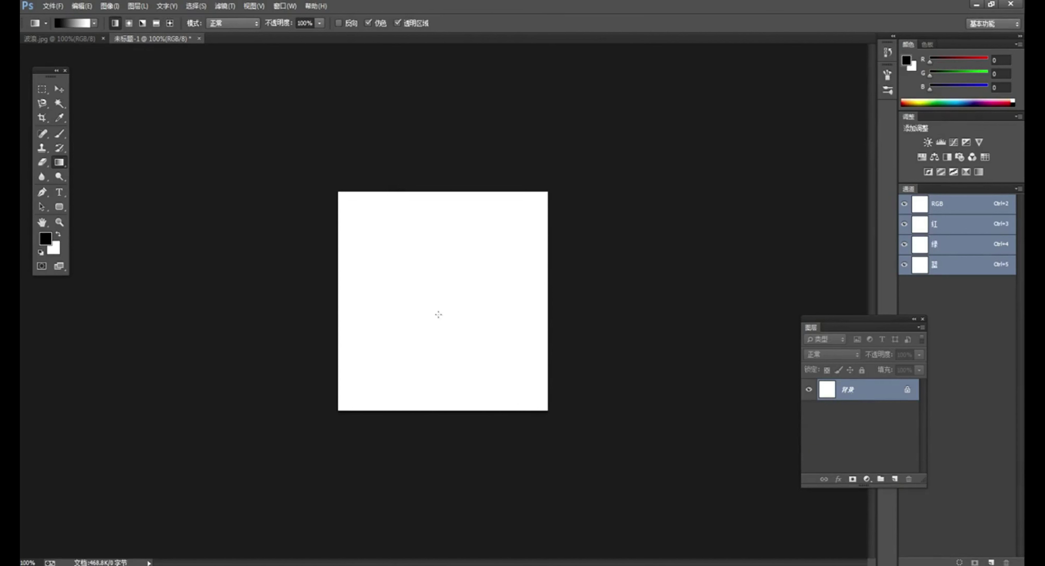
pyautogui.moveTo(439, 314); pyautogui.dragTo(444, 175)
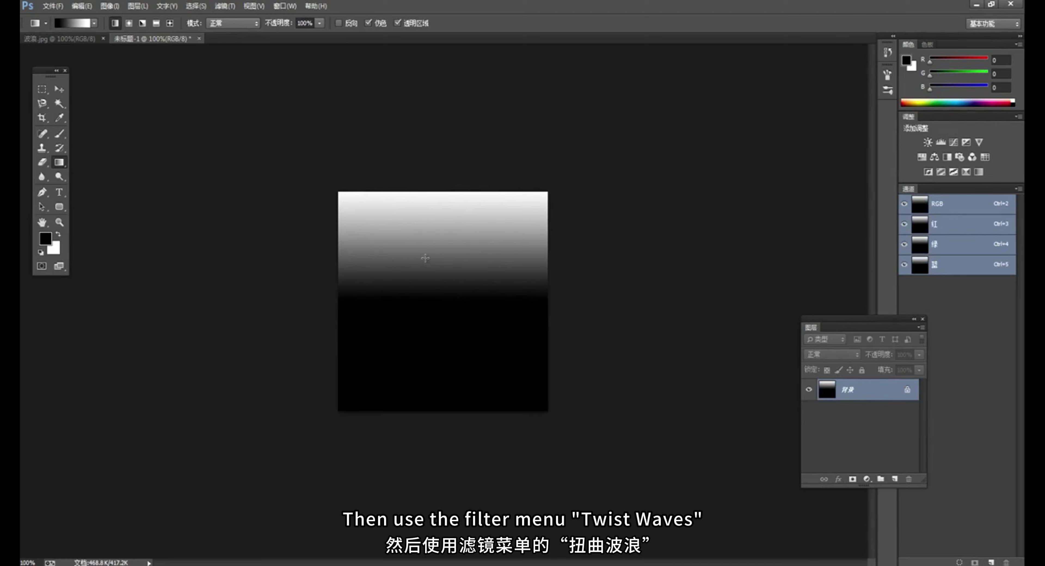
# Apply Filter > Distort > Wave to the vertical gradient, turning its white top into pointed spikes.
pyautogui.click(224, 6)
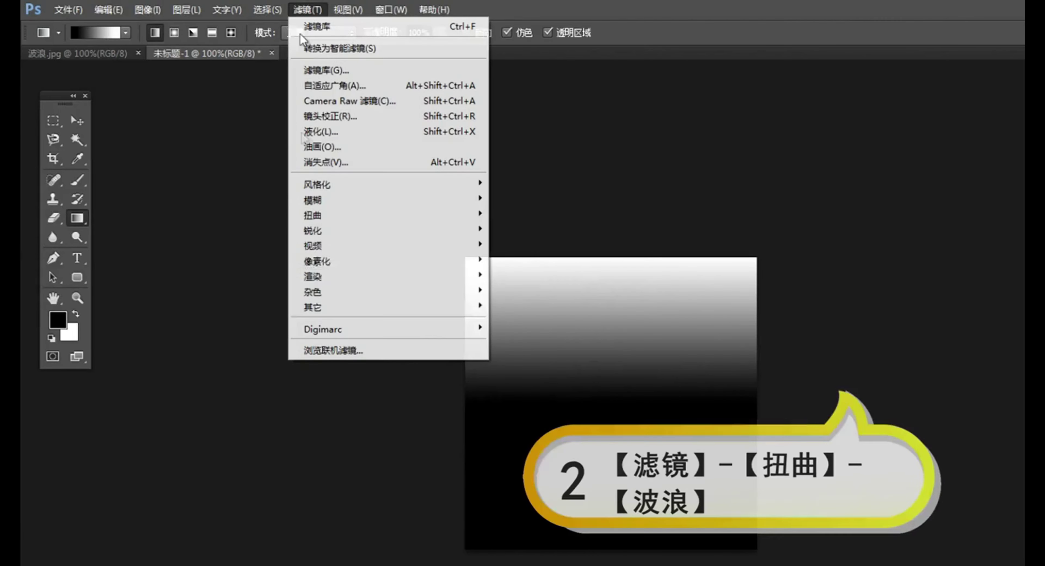
pyautogui.moveTo(261, 162)
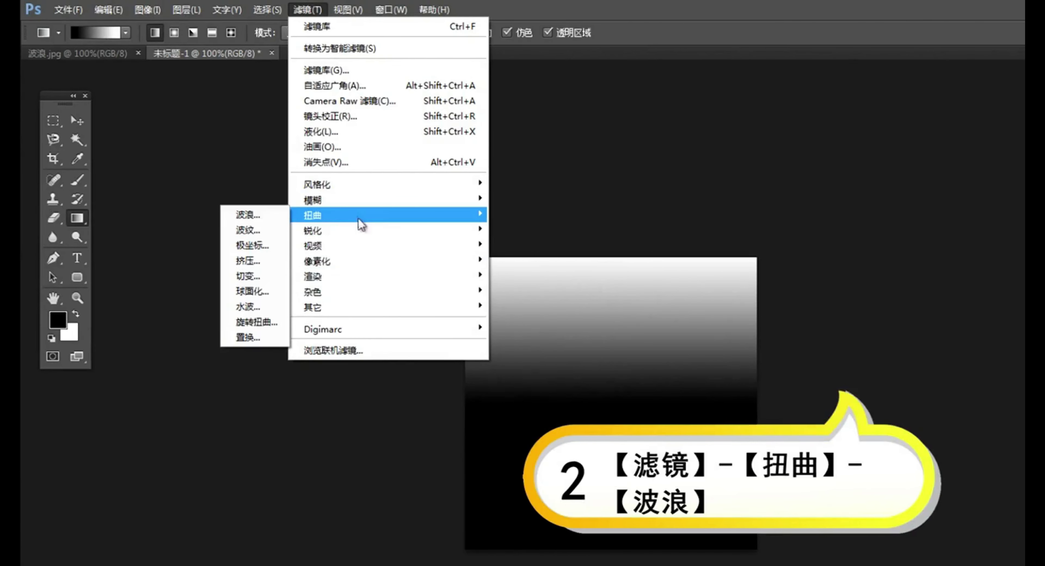
pyautogui.click(247, 214)
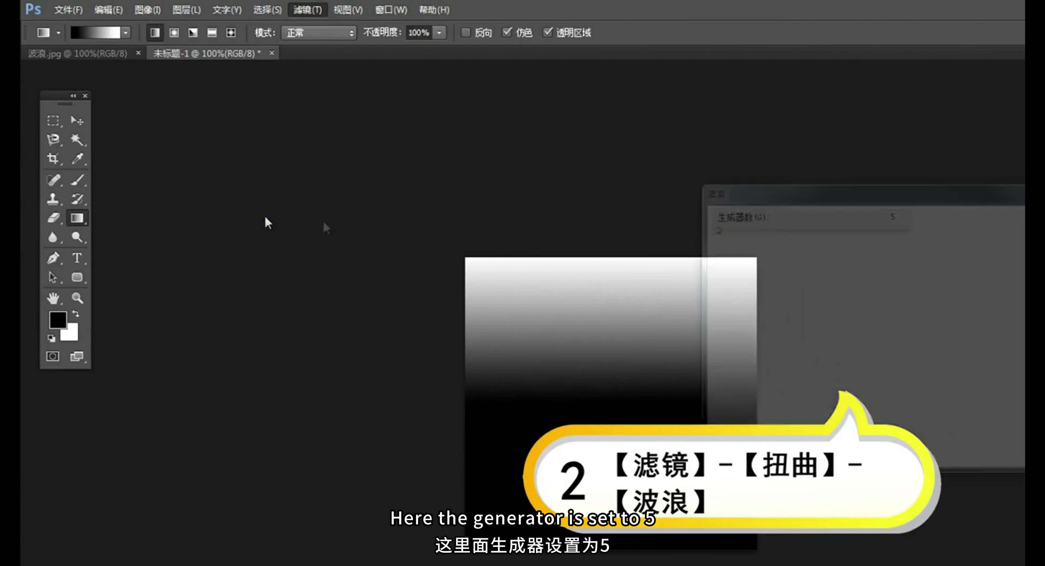
pyautogui.moveTo(885, 202); pyautogui.dragTo(903, 192)
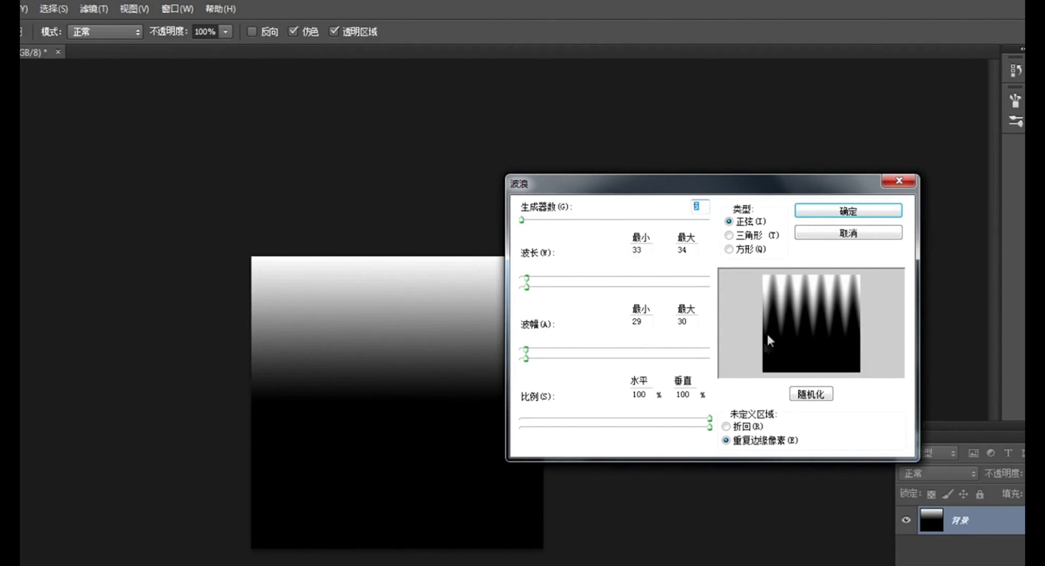
pyautogui.click(842, 214)
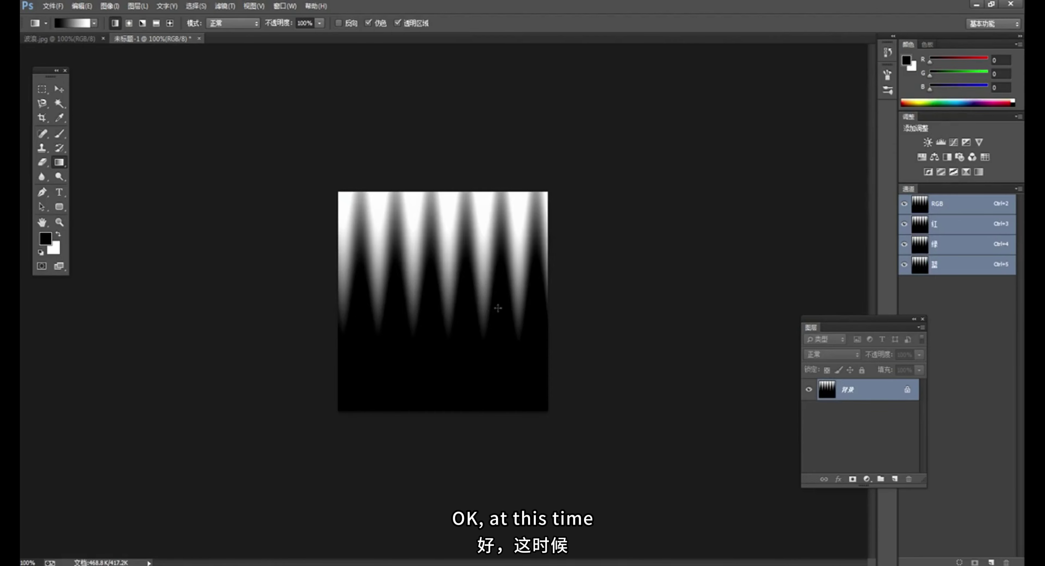
# Apply Polar Coordinates set to Rectangular to Polar, wrapping the spikes into a six-petal flower.
pyautogui.click(225, 5)
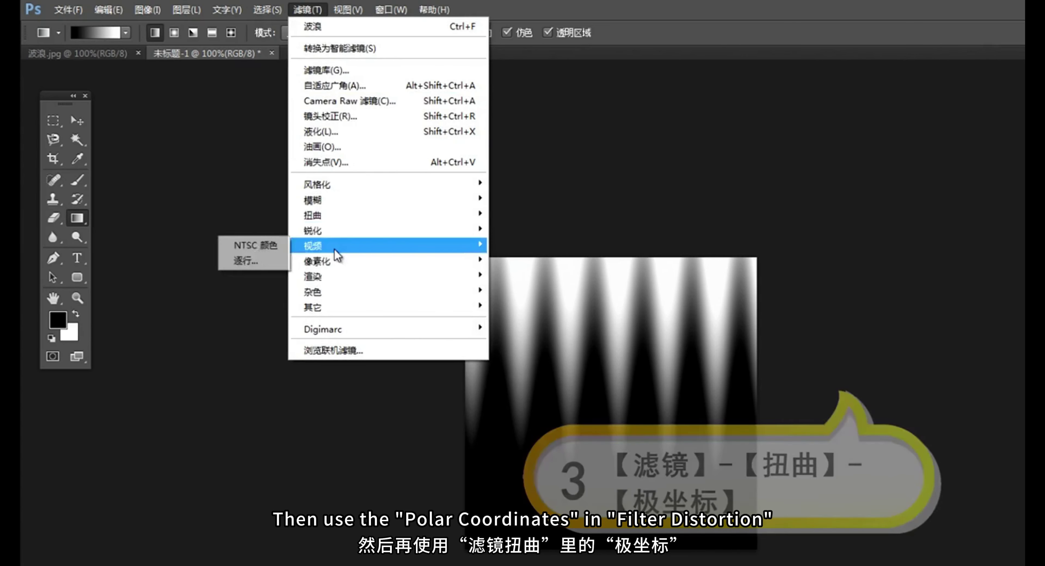
pyautogui.moveTo(249, 156)
pyautogui.click(252, 245)
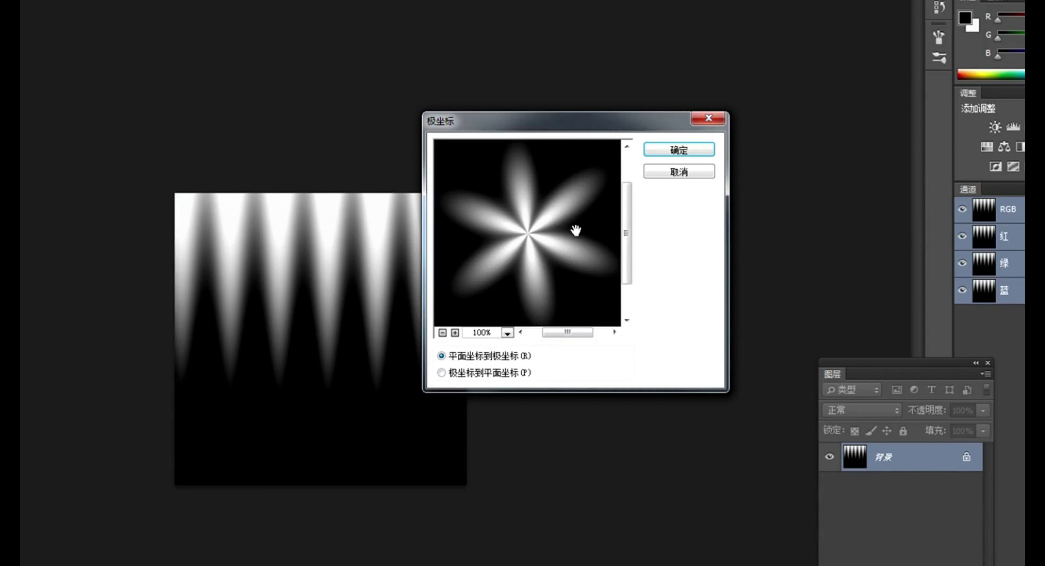
pyautogui.click(479, 374)
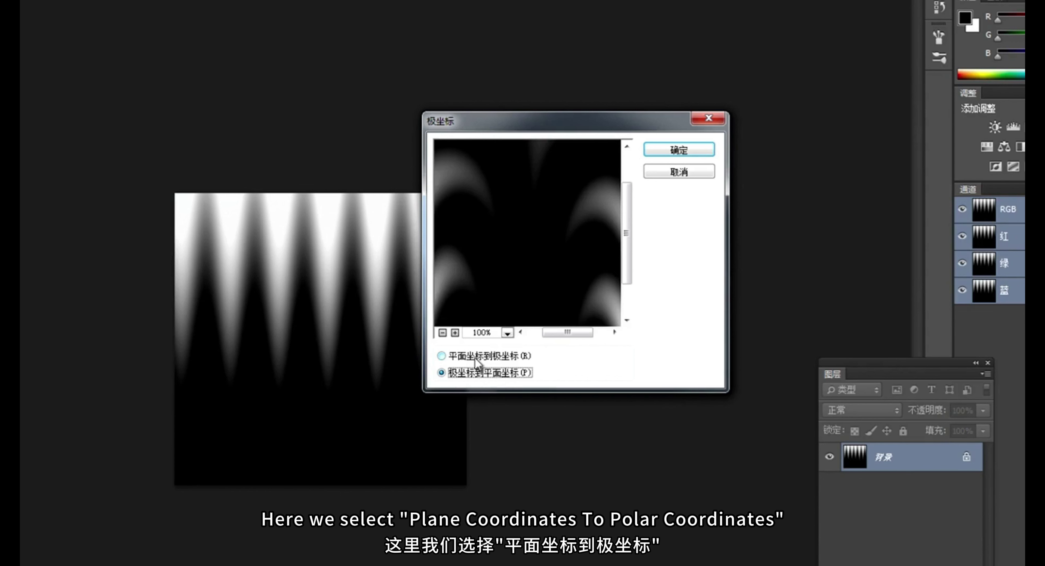
pyautogui.click(467, 356)
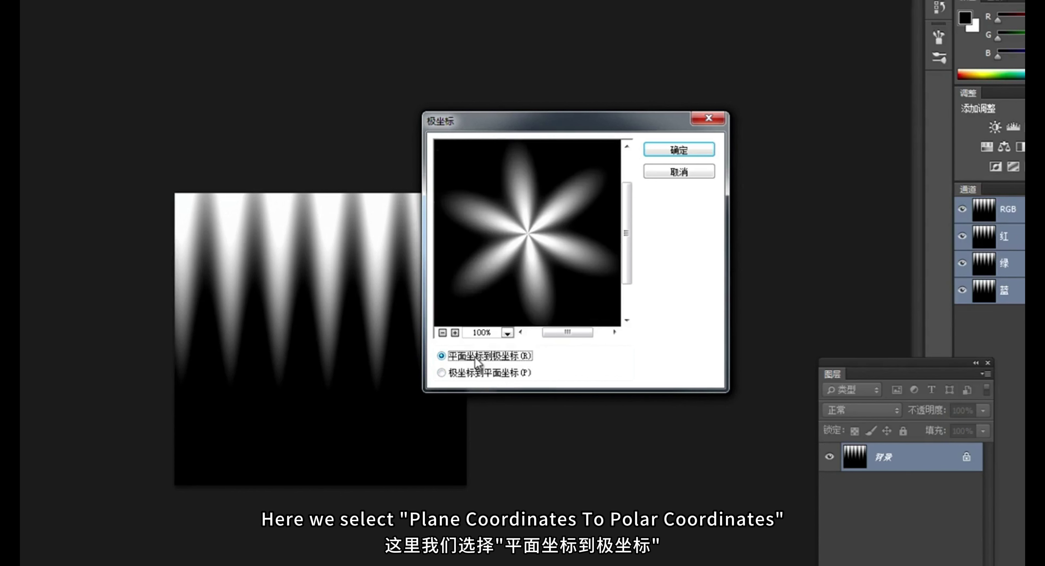
pyautogui.click(671, 153)
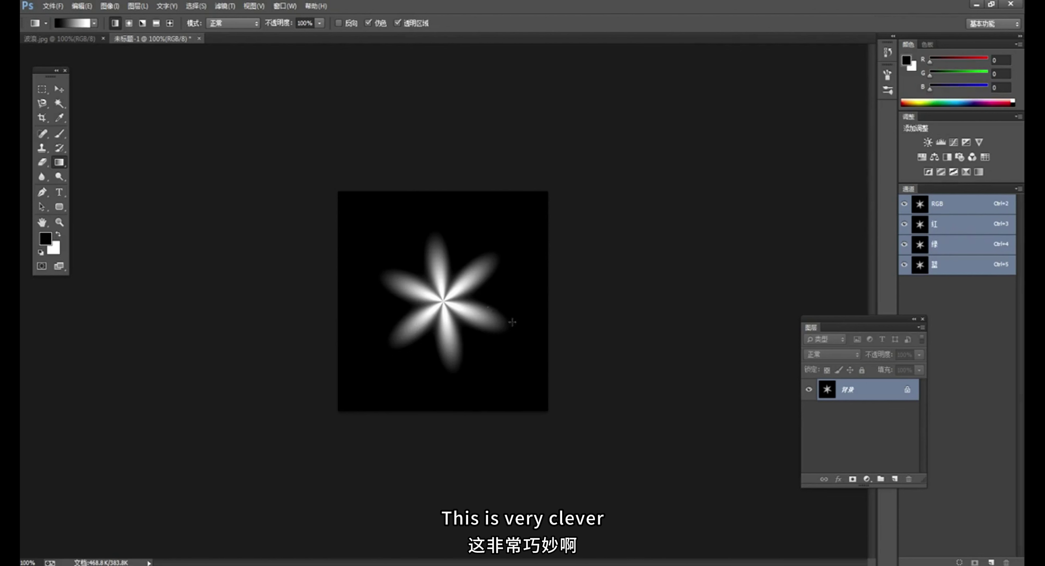
# Apply the Filter Gallery's Sketch > Chrome effect with Detail and Smoothness at 10.
pyautogui.click(224, 6)
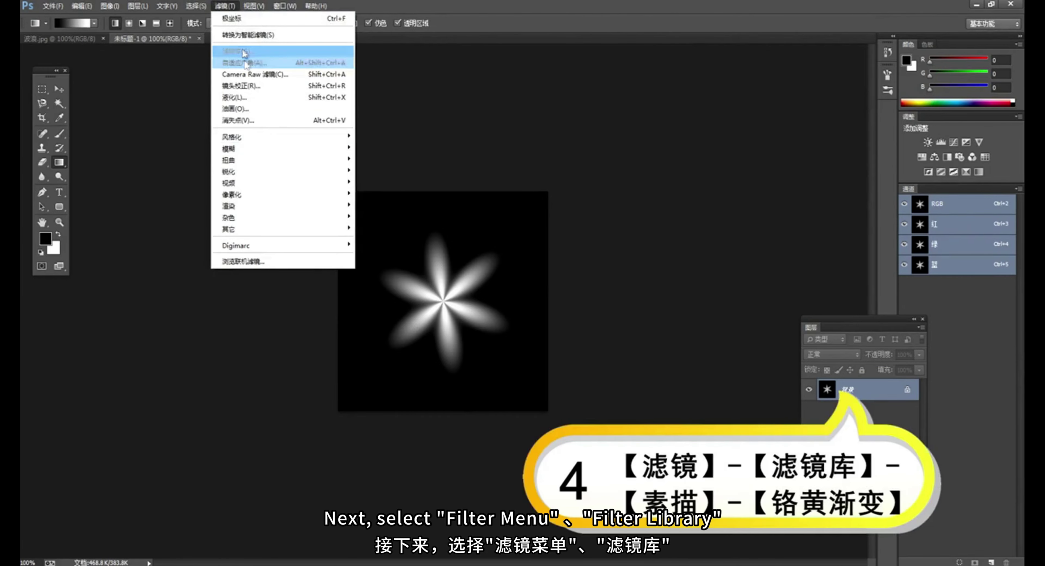
pyautogui.click(239, 51)
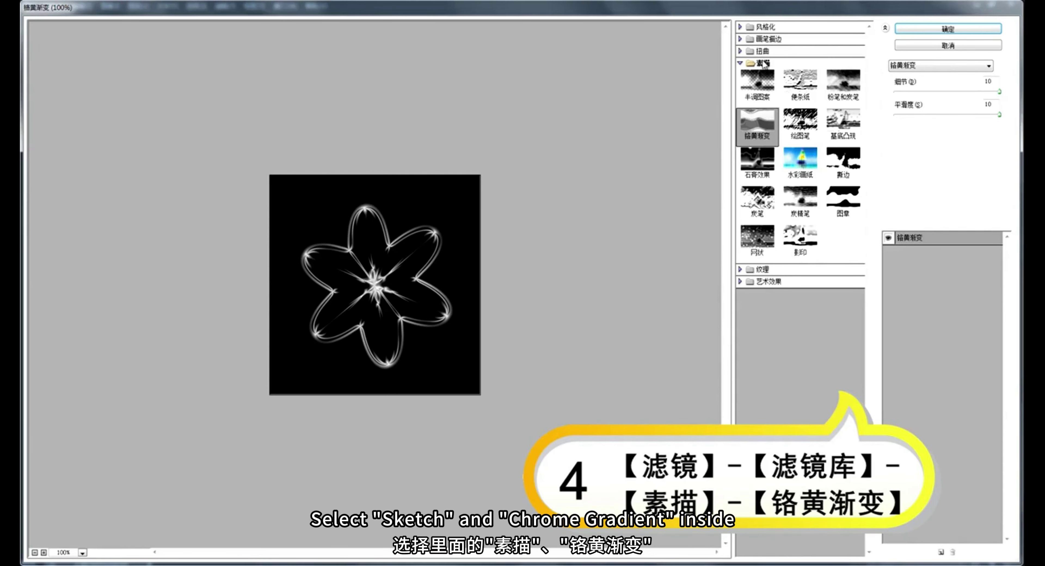
pyautogui.click(787, 122)
pyautogui.click(759, 129)
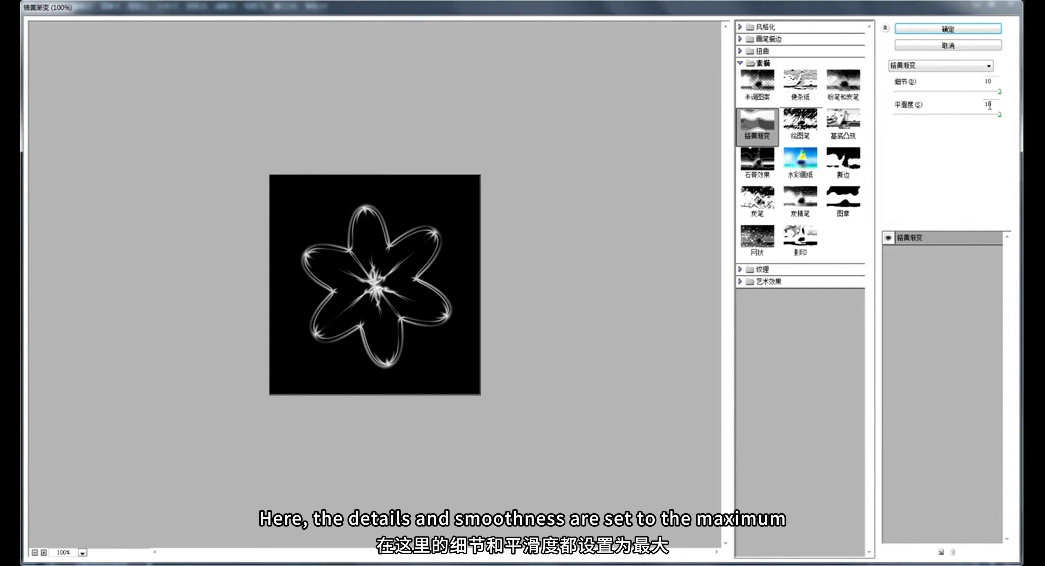
pyautogui.moveTo(999, 92)
pyautogui.mouseDown()
pyautogui.moveTo(973, 94)
pyautogui.moveTo(1011, 98)
pyautogui.mouseUp()
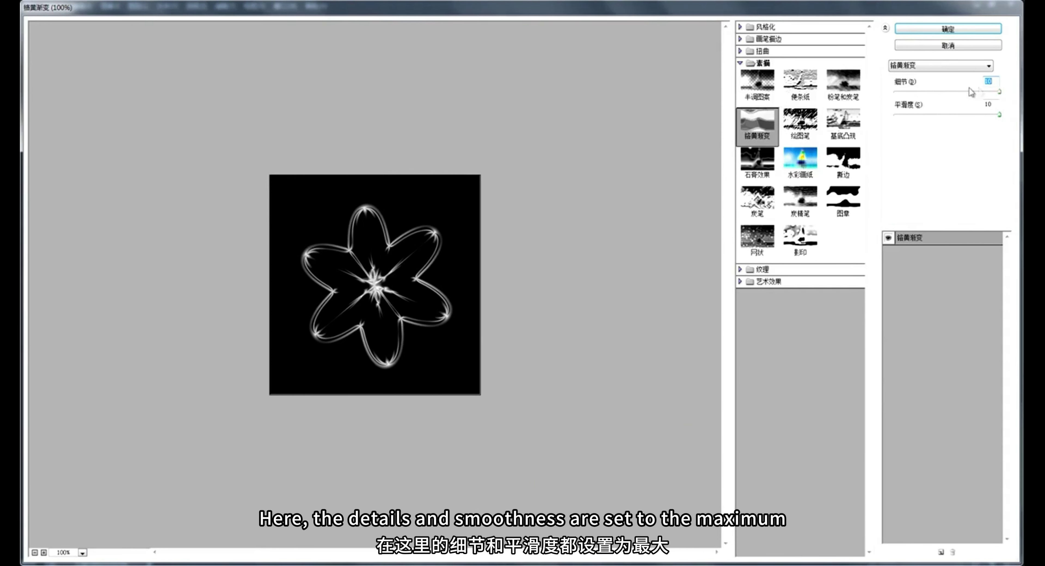
pyautogui.click(936, 28)
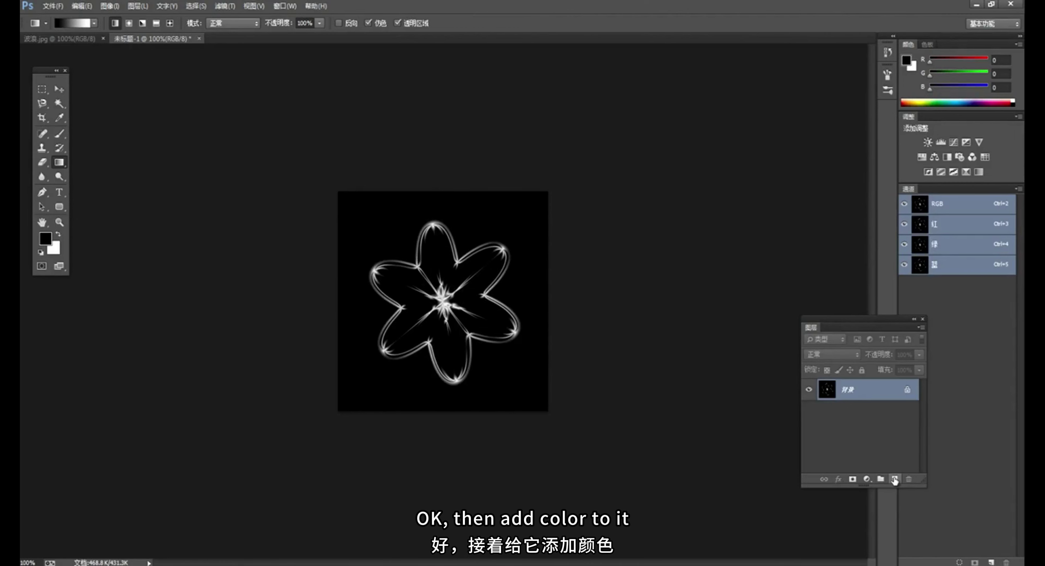
# Add a new layer and fill it top to bottom with the orange-yellow-orange linear gradient.
pyautogui.click(895, 479)
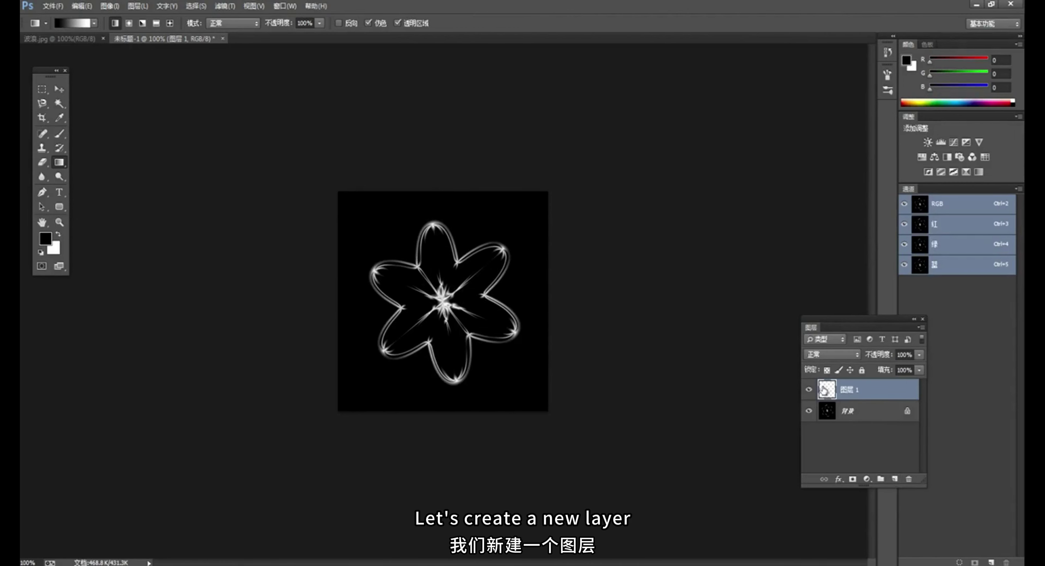
pyautogui.click(71, 24)
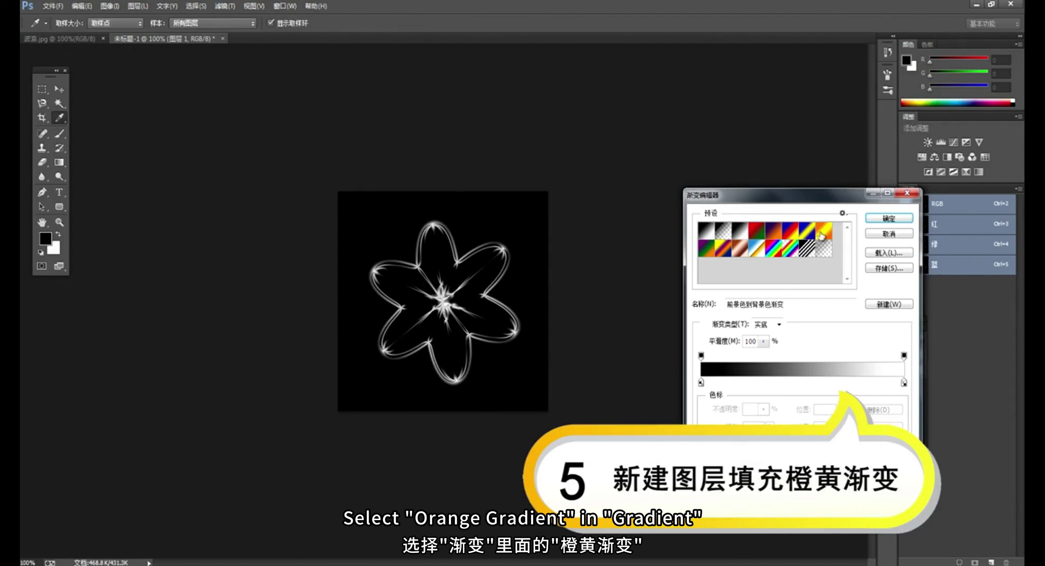
pyautogui.click(823, 233)
pyautogui.click(889, 218)
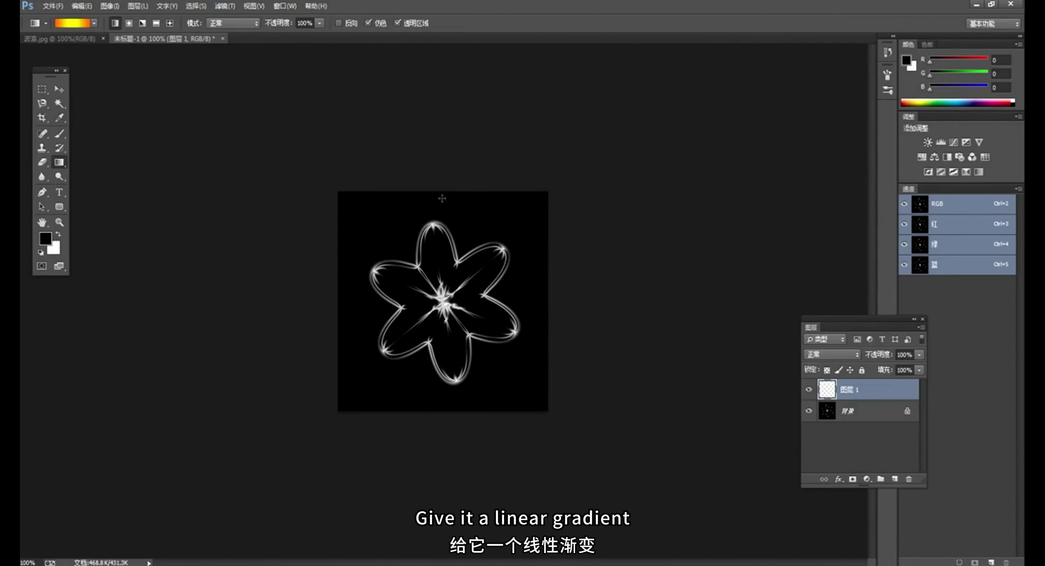
pyautogui.moveTo(443, 198); pyautogui.dragTo(442, 411)
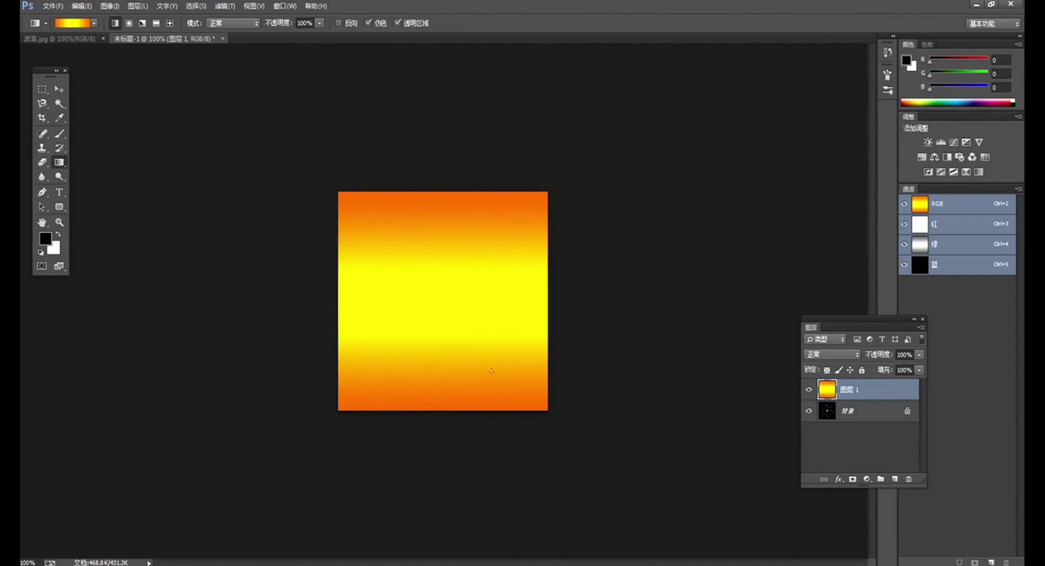
pyautogui.click(858, 355)
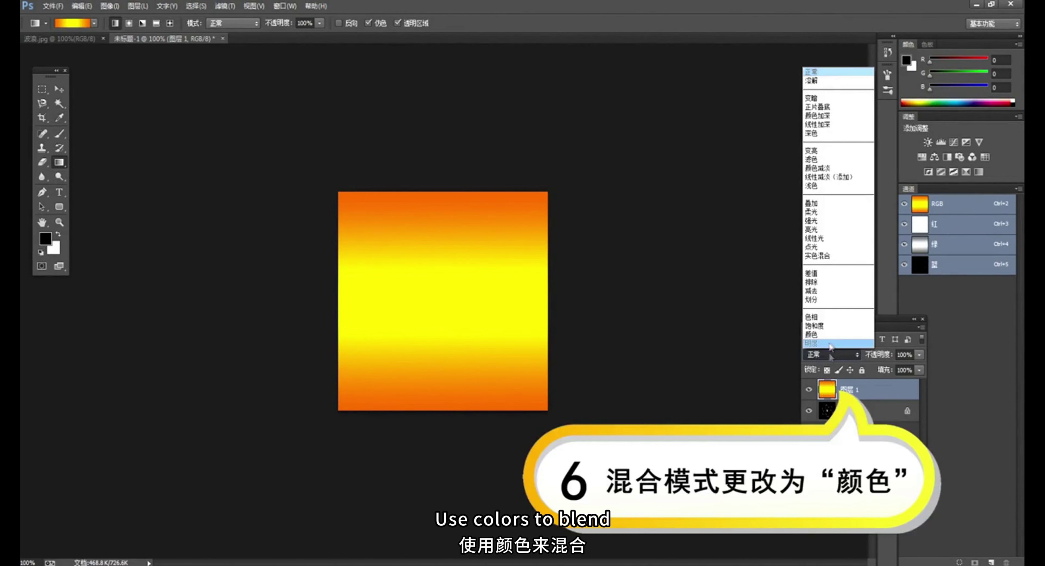
# Set the gradient layer's blend mode to Color so the flower glows orange.
pyautogui.click(830, 337)
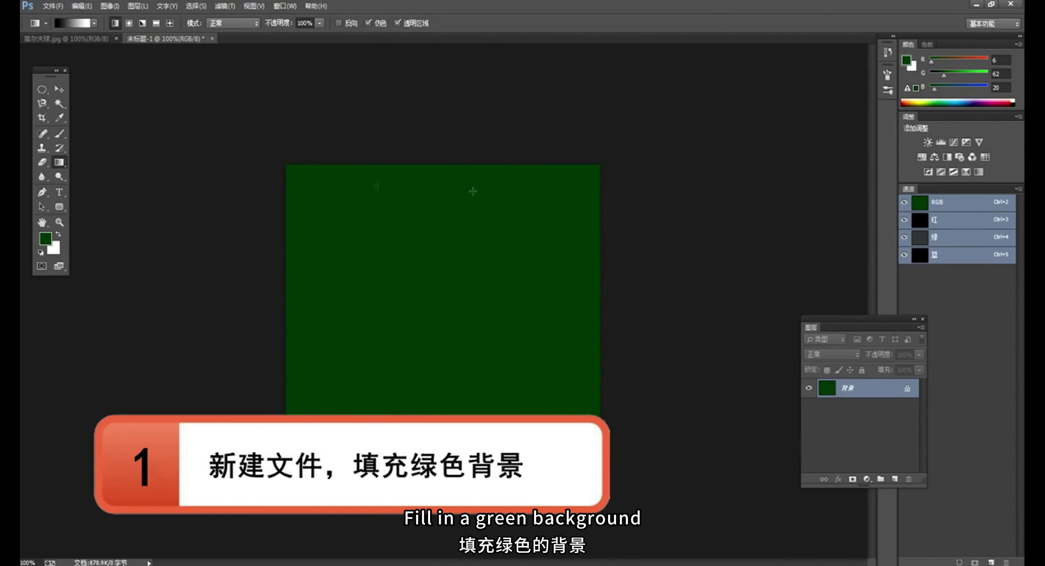
# Add a new layer and fill it with a black-to-white gradient from top-left to bottom-right.
pyautogui.click(895, 479)
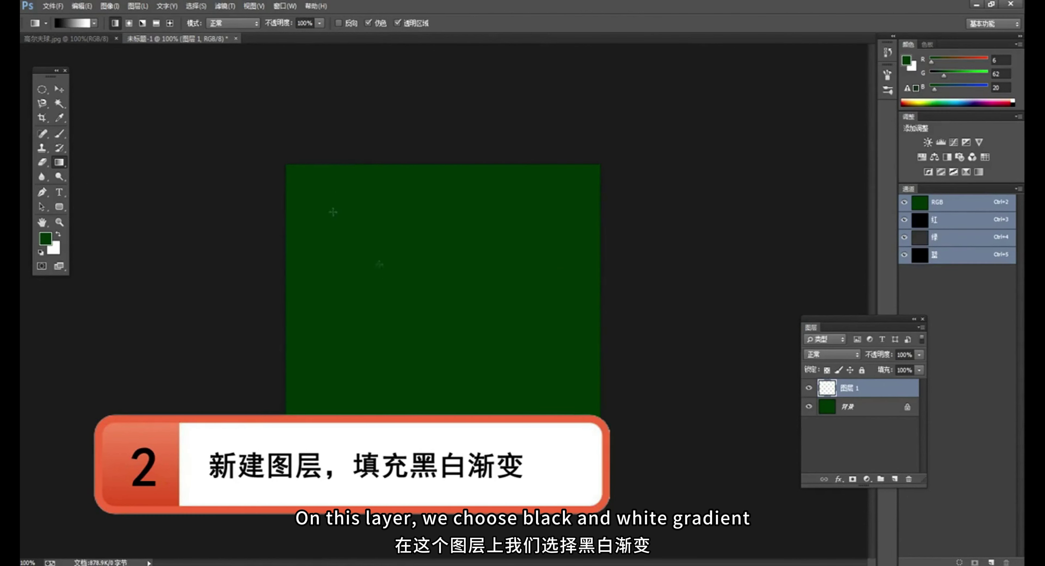
pyautogui.moveTo(275, 155); pyautogui.dragTo(676, 487)
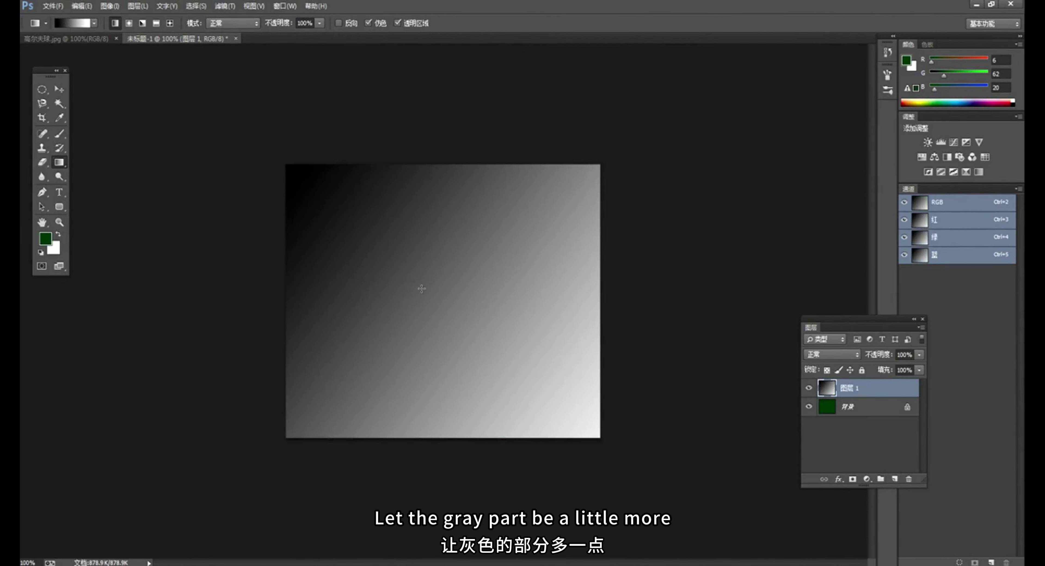
# Open the Filter Gallery's Distort > Glass filter with Distortion 18 and Tiny Lens texture.
pyautogui.click(222, 7)
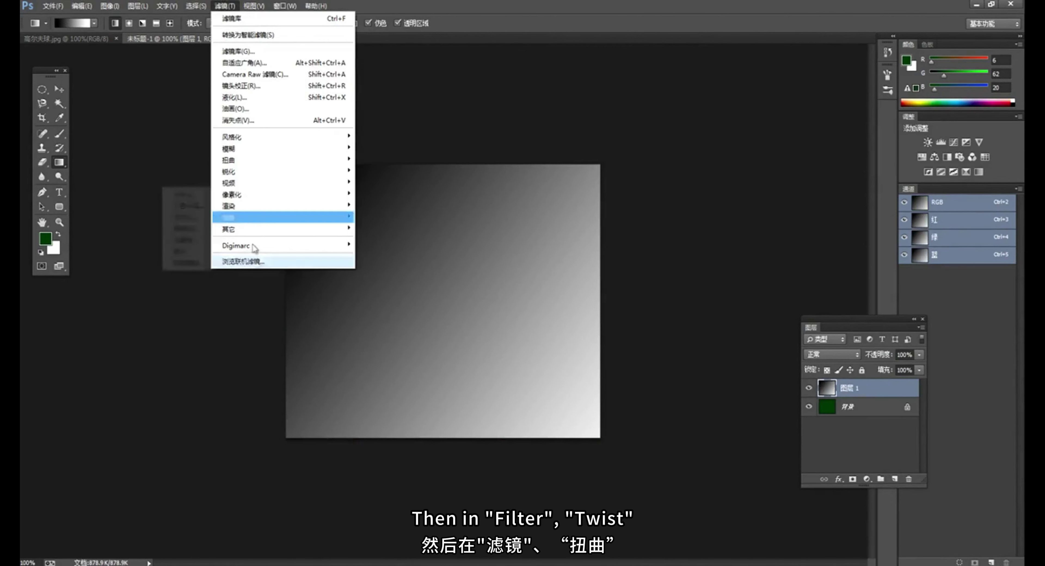
pyautogui.moveTo(245, 177)
pyautogui.moveTo(241, 158)
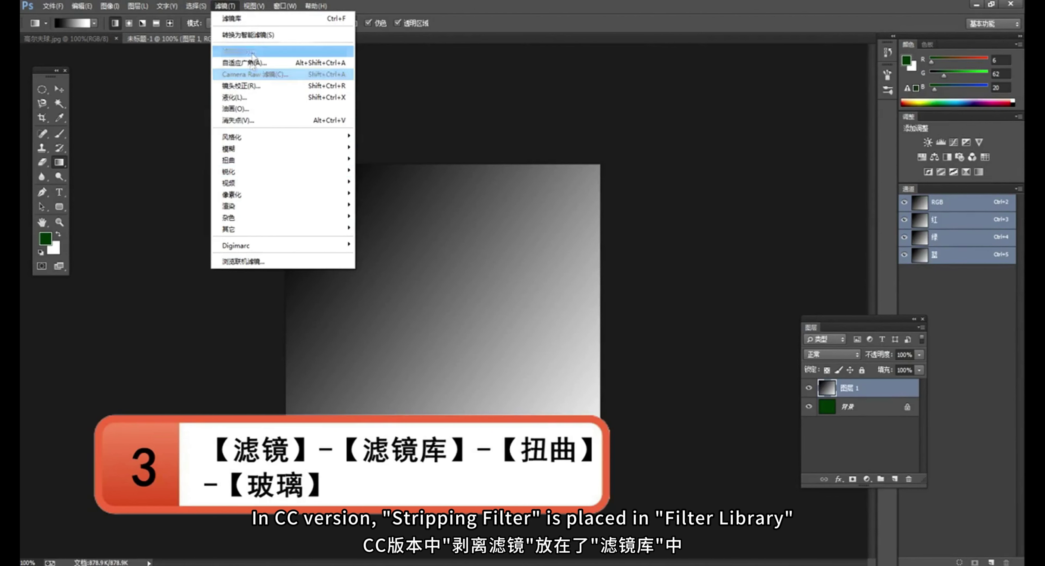
pyautogui.click(236, 51)
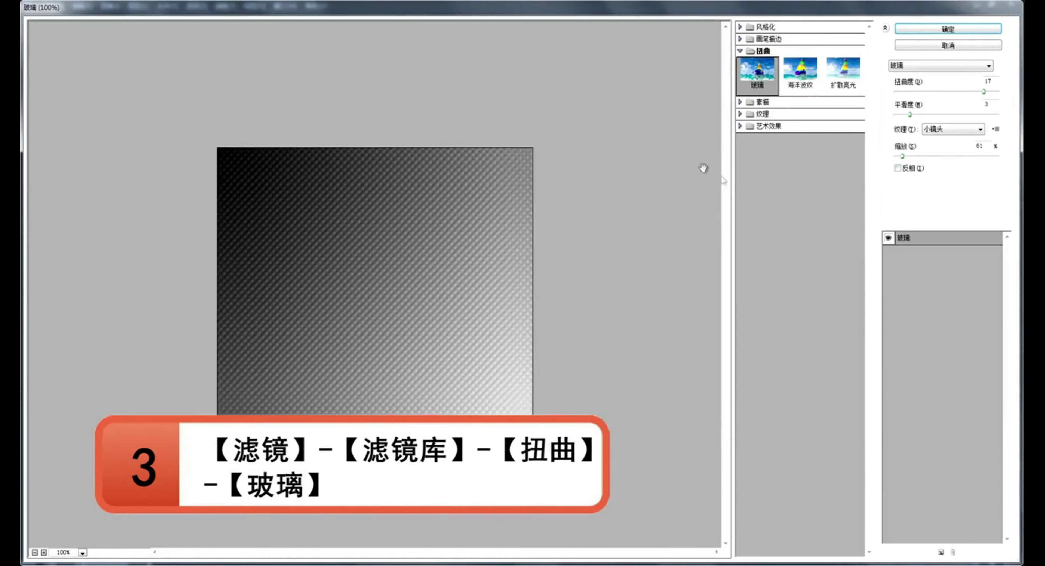
pyautogui.click(740, 52)
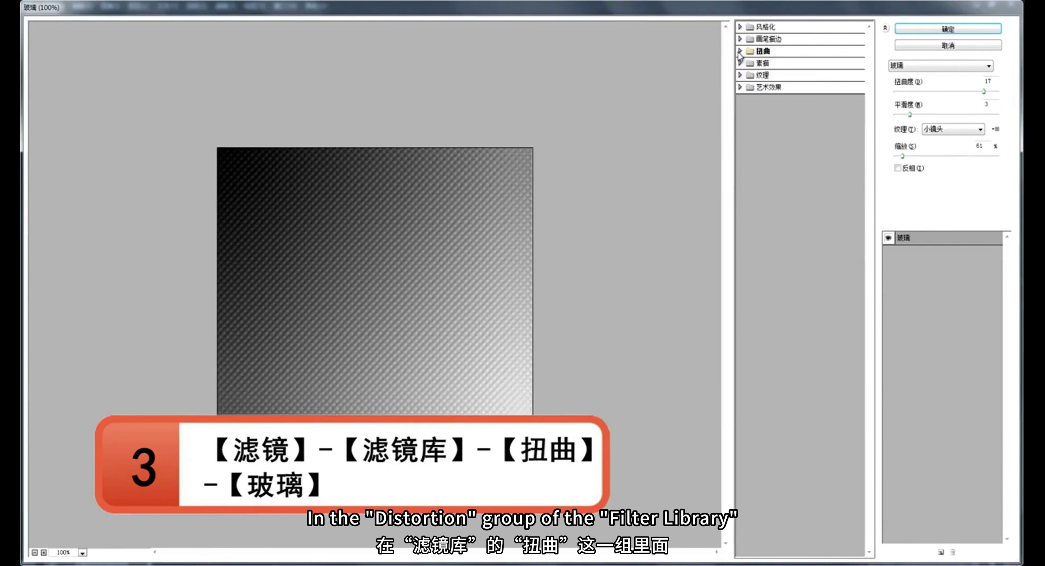
pyautogui.click(740, 52)
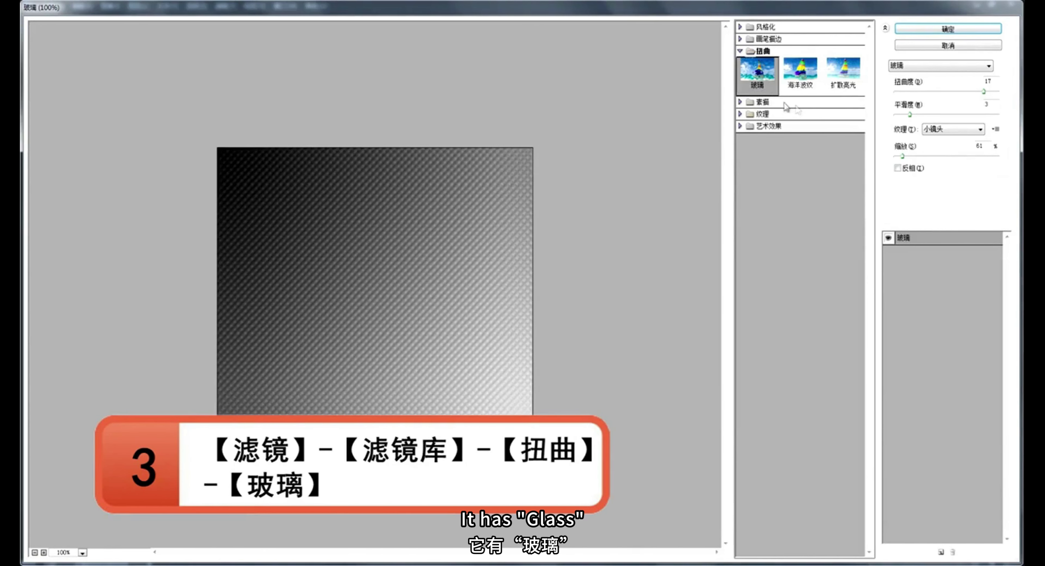
pyautogui.click(989, 92)
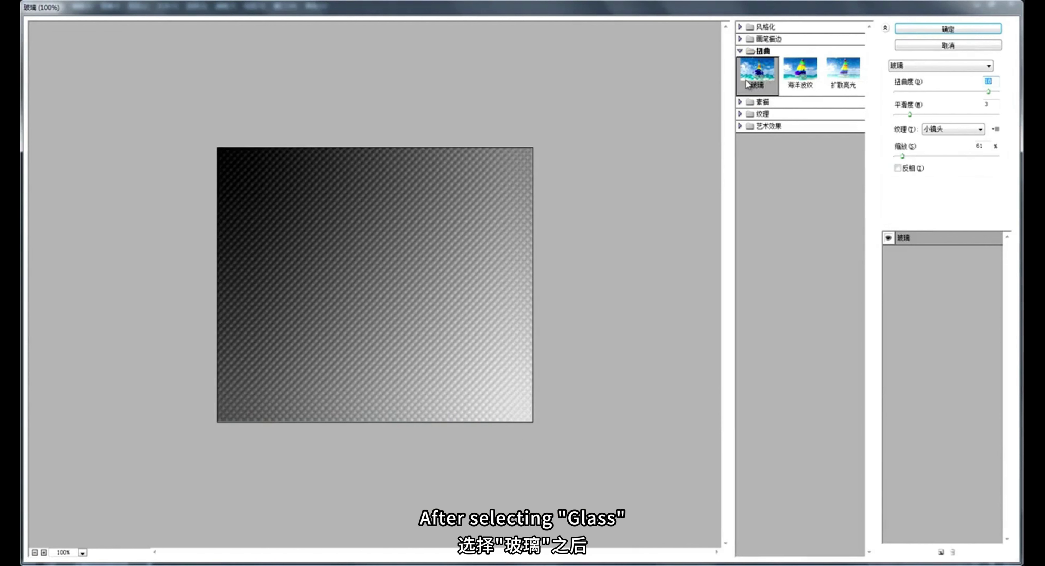
pyautogui.click(934, 129)
pyautogui.click(933, 159)
pyautogui.click(935, 130)
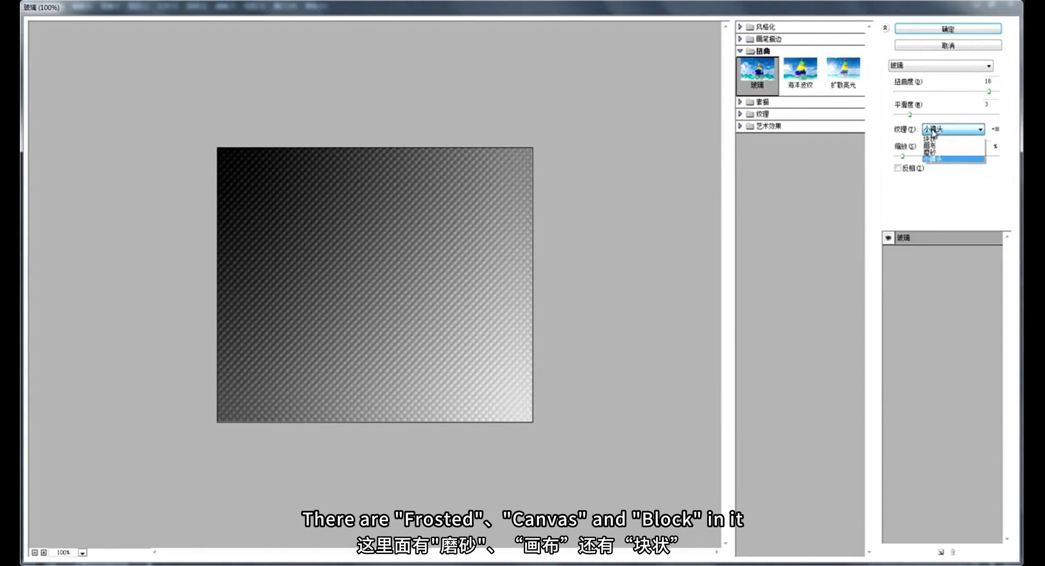
pyautogui.click(937, 153)
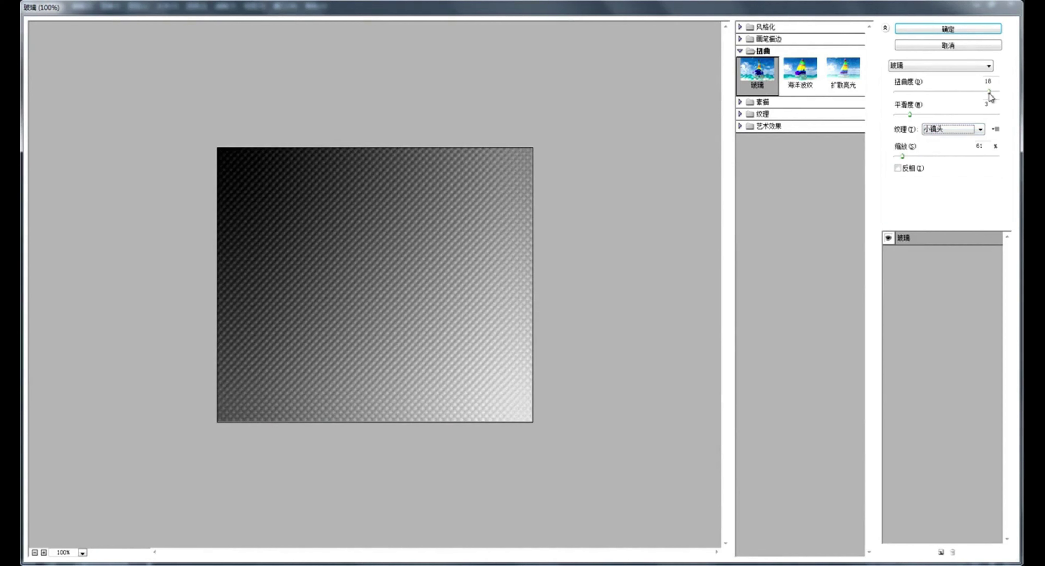
# Lower the Glass smoothness to 2 and adjust the lens scaling for larger dots.
pyautogui.moveTo(980, 91); pyautogui.dragTo(1018, 105)
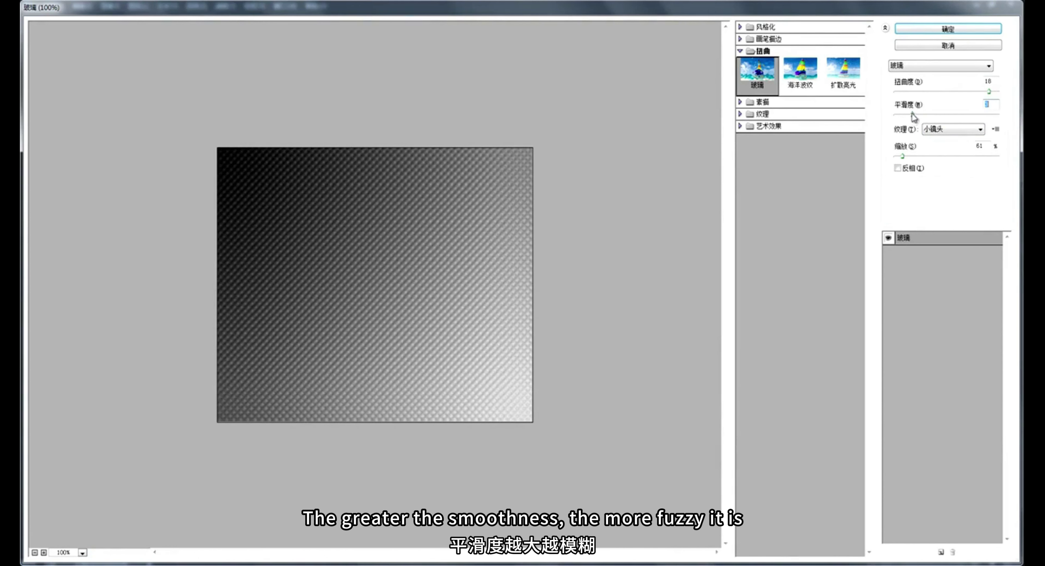
pyautogui.moveTo(915, 117)
pyautogui.mouseDown()
pyautogui.moveTo(939, 118)
pyautogui.moveTo(905, 120)
pyautogui.mouseUp()
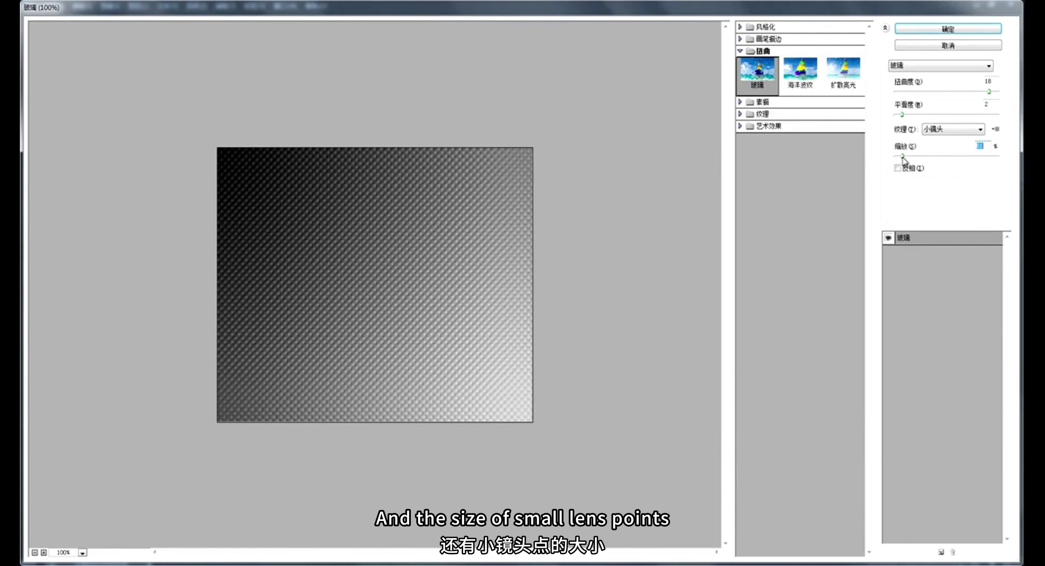
pyautogui.moveTo(903, 161)
pyautogui.mouseDown()
pyautogui.moveTo(916, 160)
pyautogui.moveTo(901, 170)
pyautogui.moveTo(907, 161)
pyautogui.mouseUp()
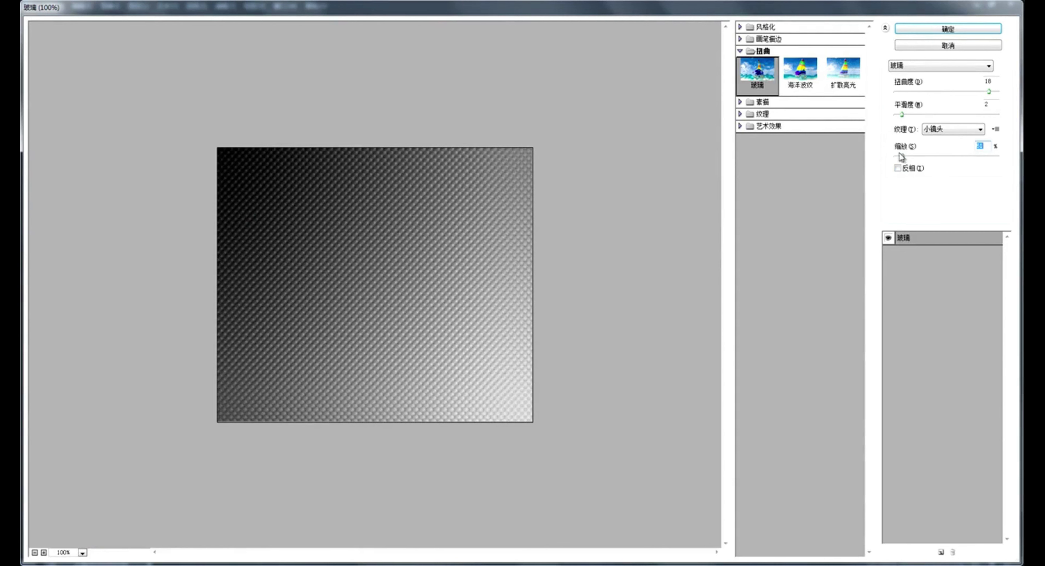
pyautogui.moveTo(902, 157); pyautogui.dragTo(900, 157)
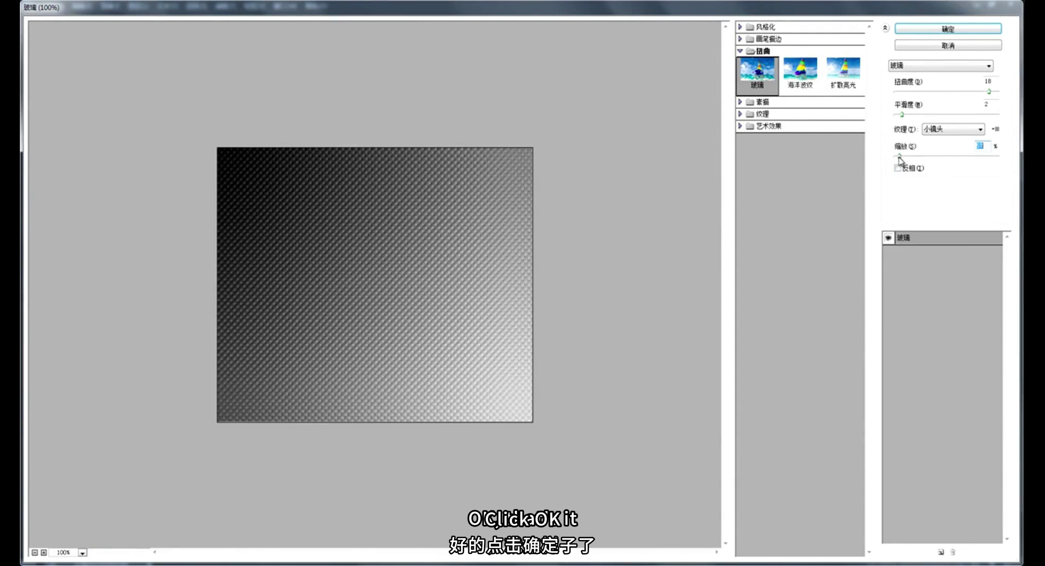
# Apply the Glass filter and draw a centred circular selection with the Elliptical Marquee.
pyautogui.click(924, 27)
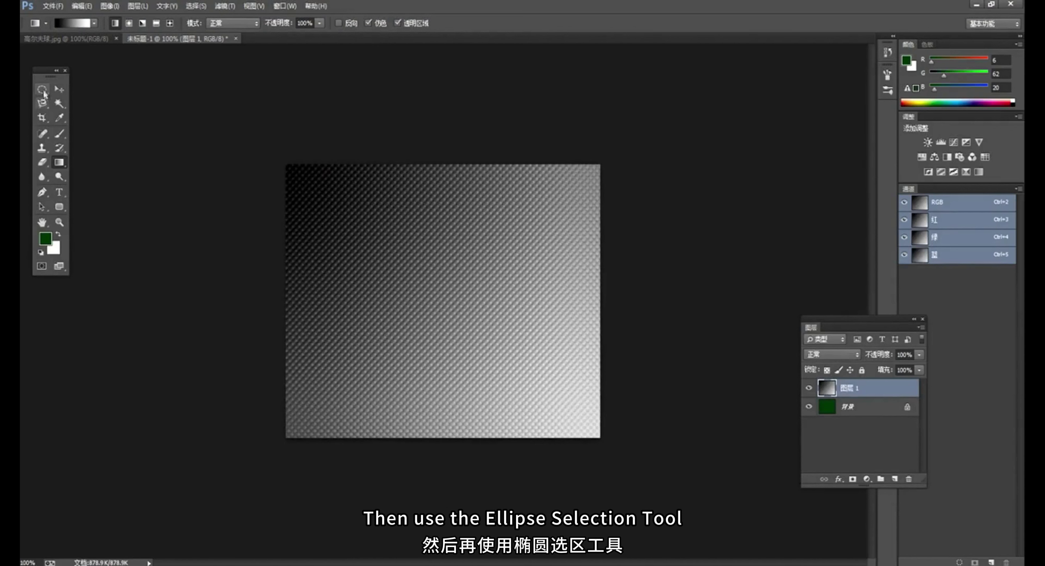
pyautogui.click(43, 90)
pyautogui.click(69, 102)
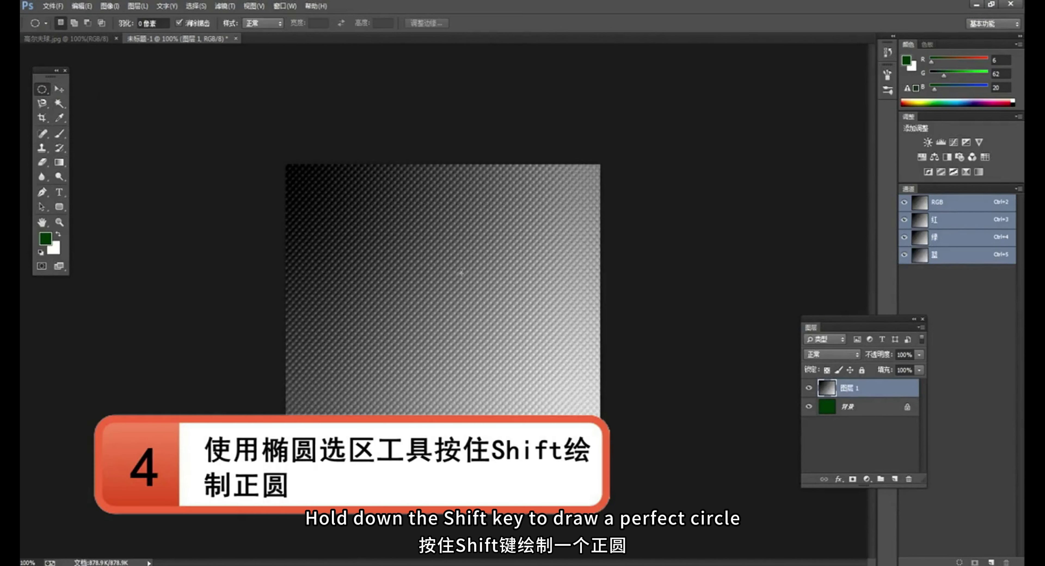
pyautogui.moveTo(353, 212); pyautogui.dragTo(598, 424)
pyautogui.moveTo(470, 336); pyautogui.dragTo(493, 335)
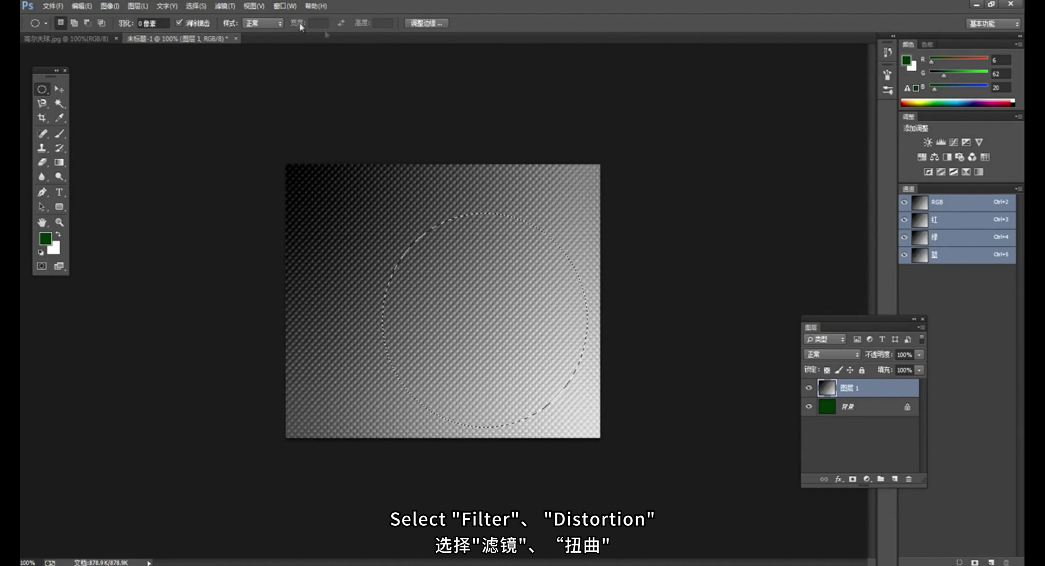
# Spherize the circular selection so it bulges outward like a ball.
pyautogui.click(224, 6)
pyautogui.moveTo(251, 159)
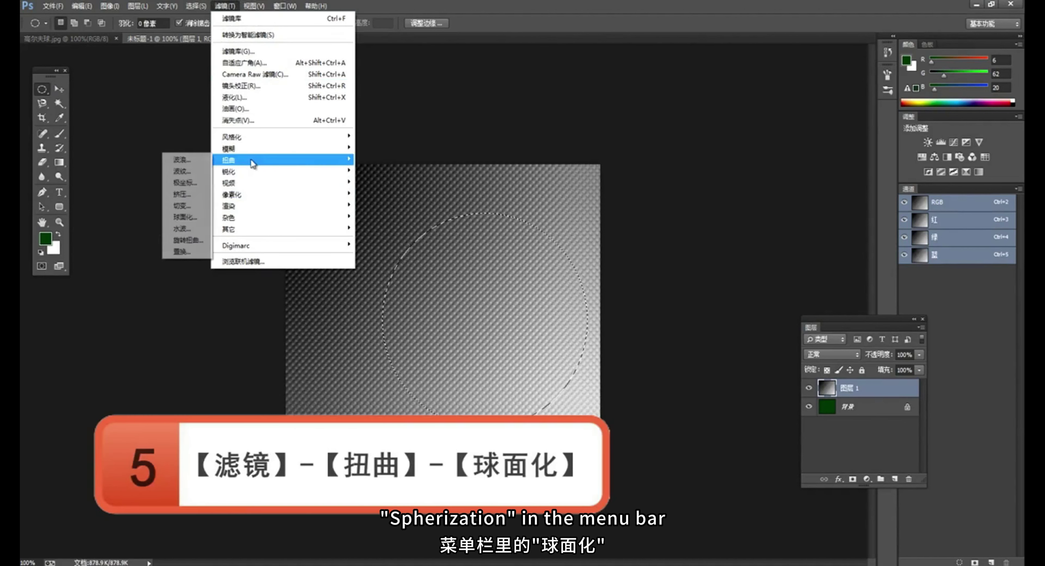
pyautogui.click(182, 218)
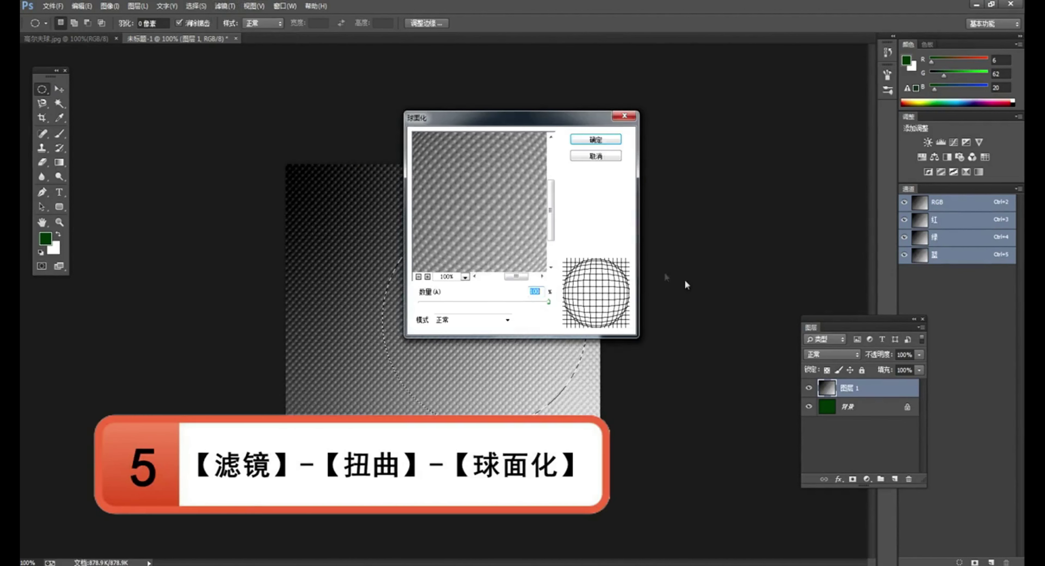
pyautogui.click(595, 140)
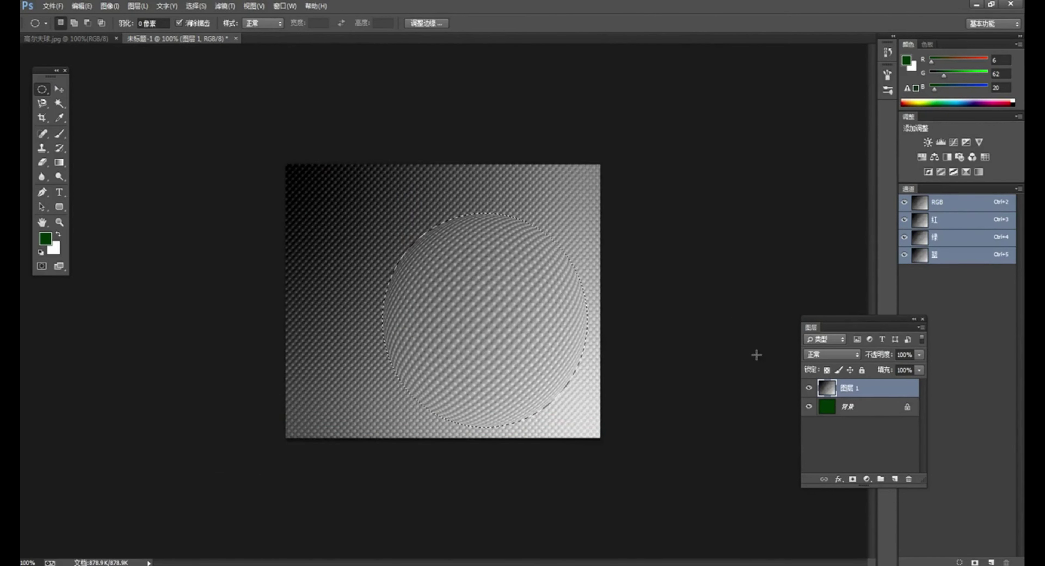
# Copy the spherized circle to a new layer, hide Layer 1, and move the ball up-left.
pyautogui.hotkey('ctrl', 'j')
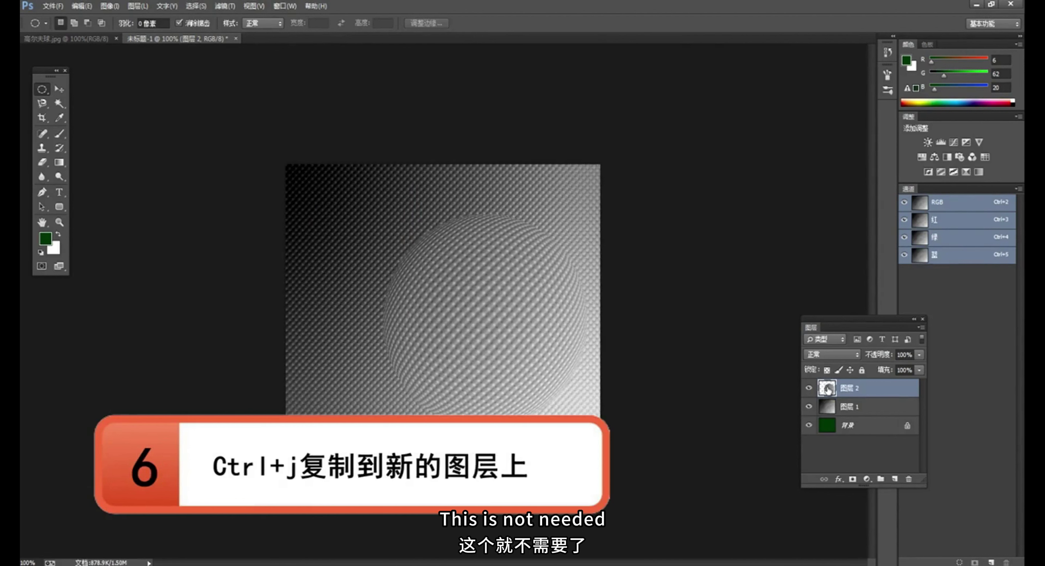
pyautogui.click(810, 407)
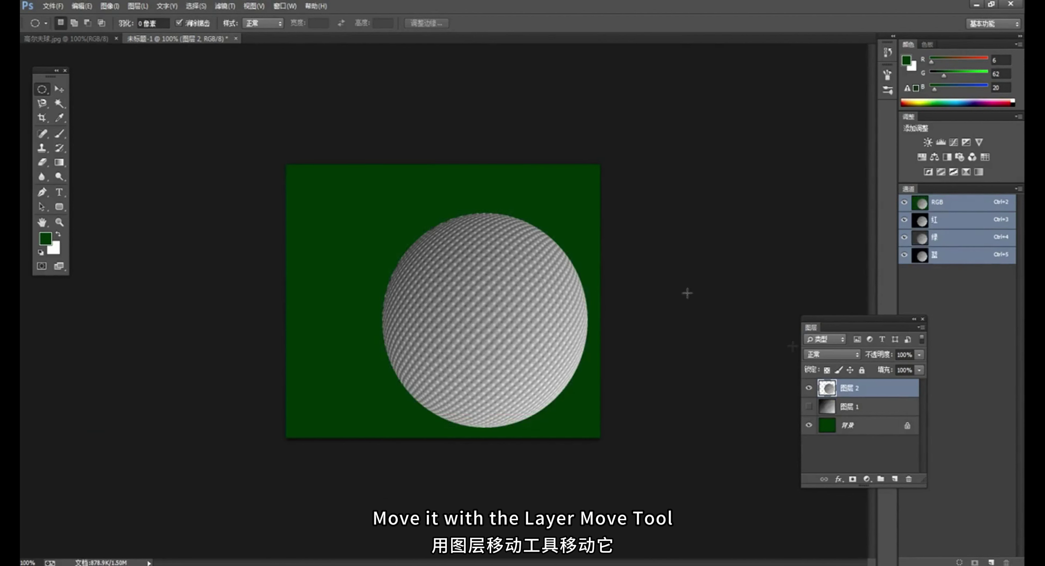
pyautogui.click(61, 89)
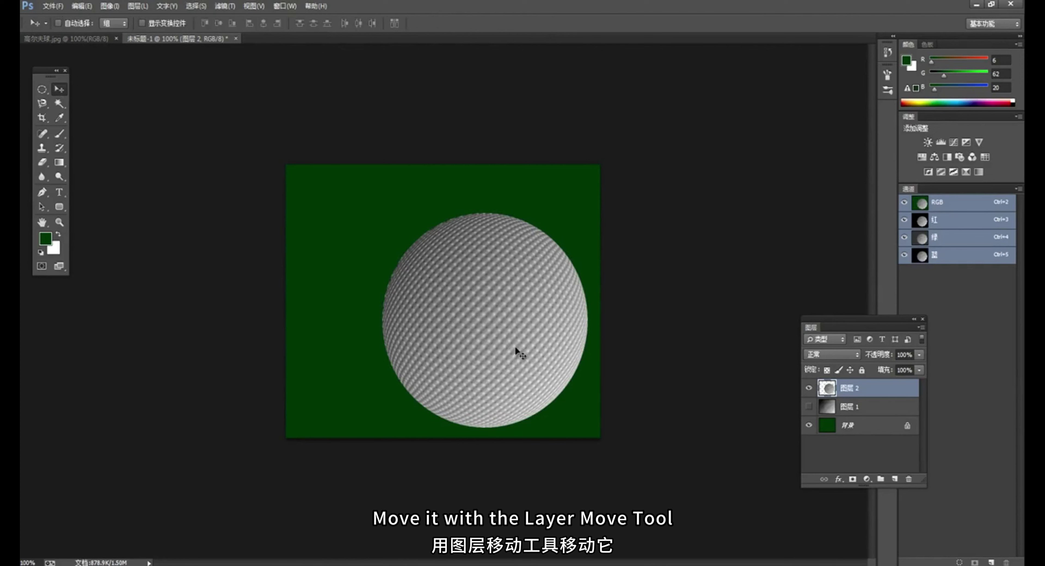
pyautogui.moveTo(514, 346); pyautogui.dragTo(466, 324)
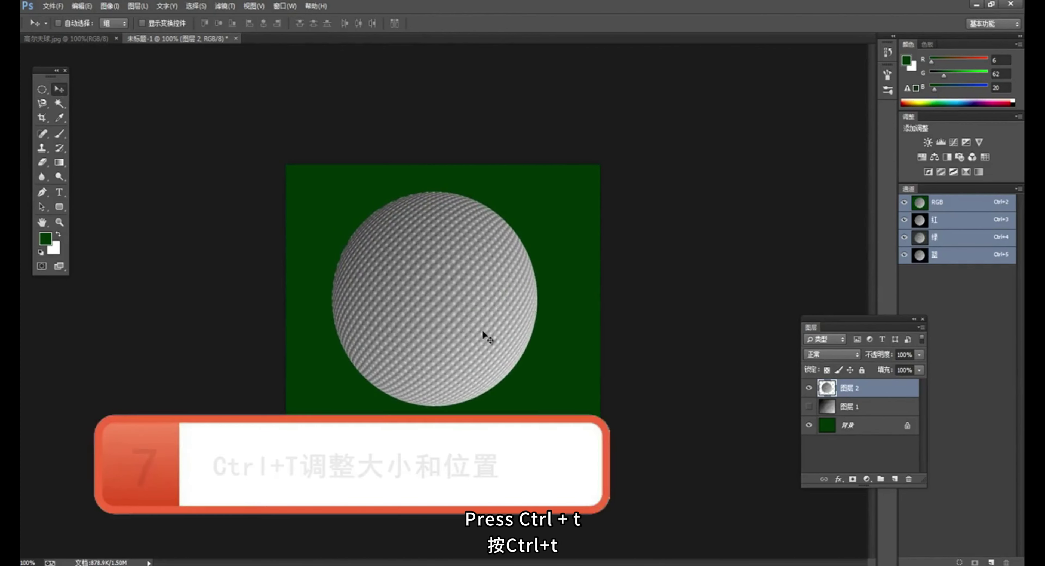
# Scale the ball down to about 75% and nudge it slightly right and down.
pyautogui.hotkey('ctrl', 't')
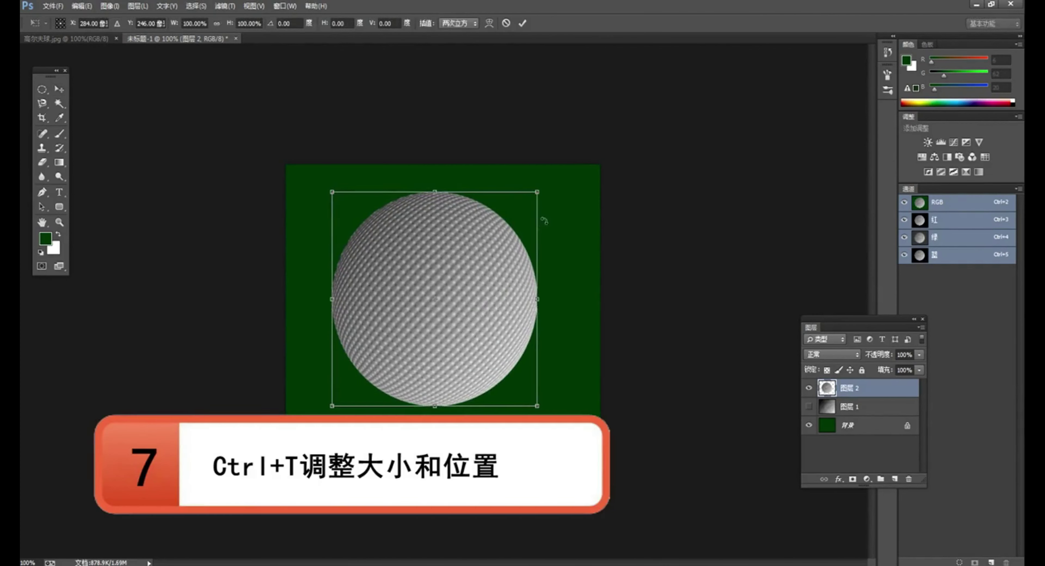
pyautogui.moveTo(538, 191); pyautogui.dragTo(509, 218)
pyautogui.press('Return')
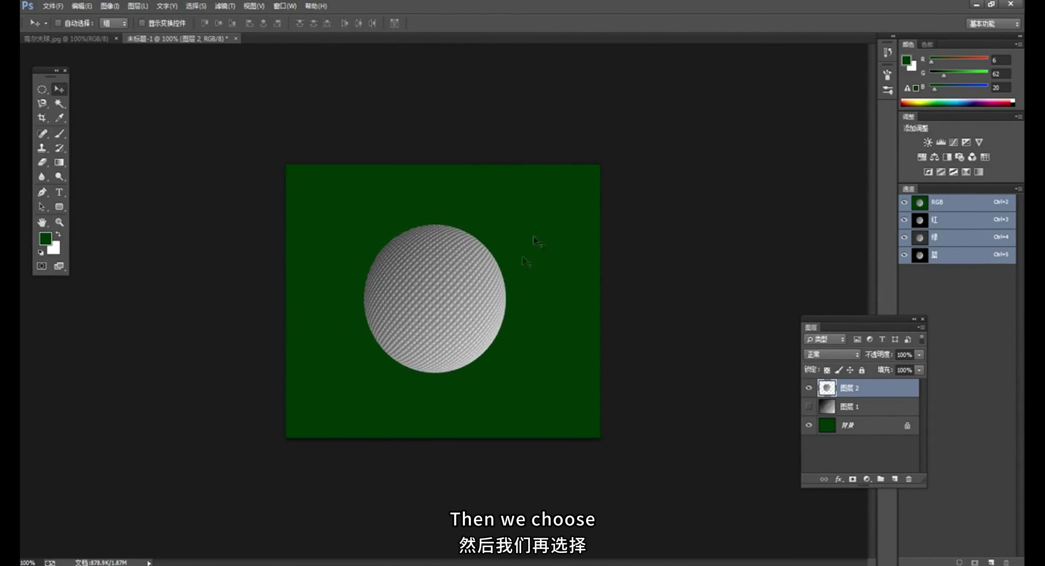
pyautogui.moveTo(443, 307); pyautogui.dragTo(450, 313)
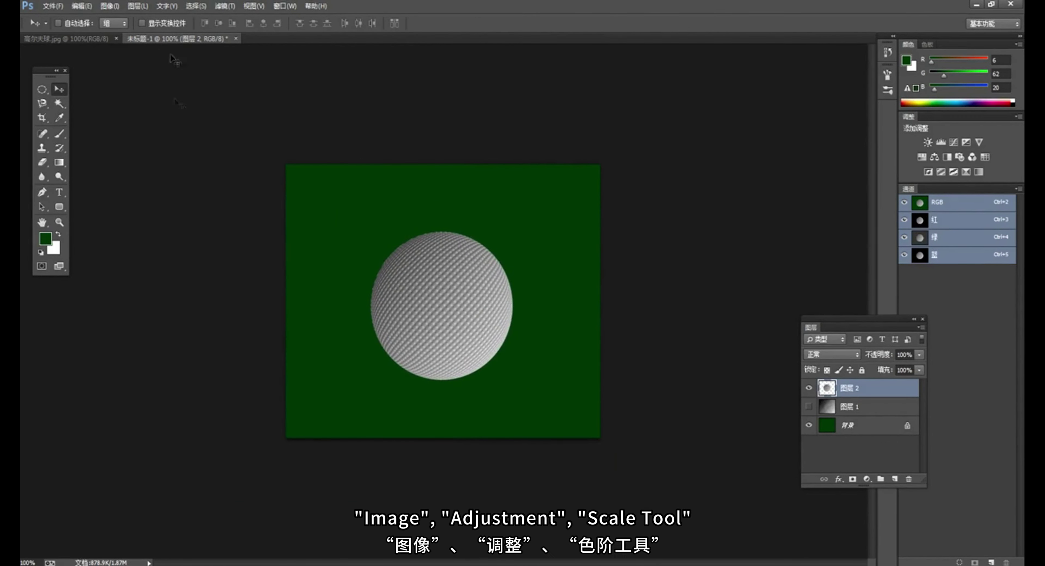
# Apply Levels with midtones at 2.24 and white input at 215 to whiten the ball.
pyautogui.click(110, 6)
pyautogui.moveTo(129, 36)
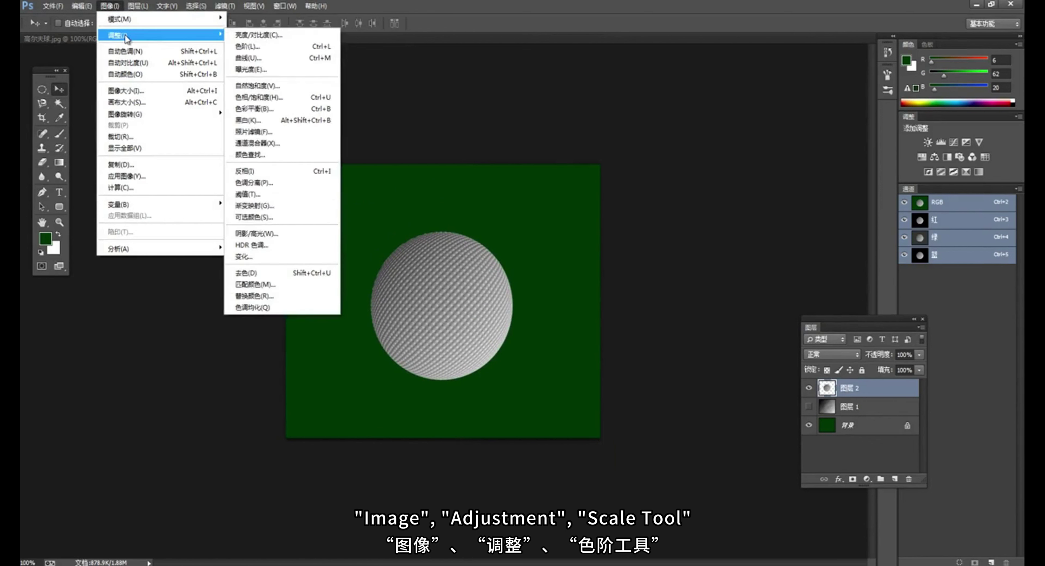
pyautogui.click(255, 48)
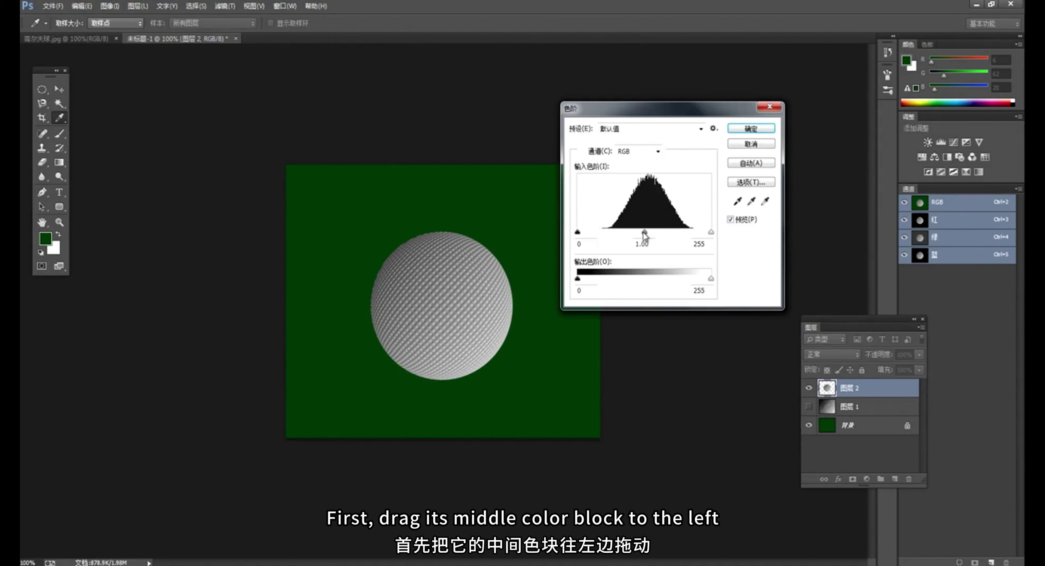
pyautogui.moveTo(644, 232); pyautogui.dragTo(614, 233)
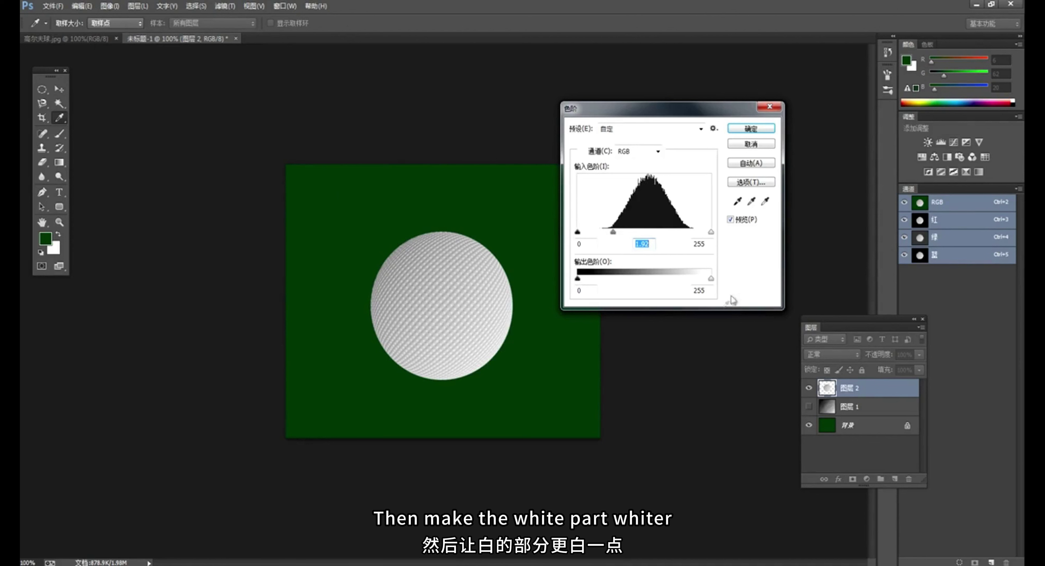
pyautogui.moveTo(711, 232); pyautogui.dragTo(690, 234)
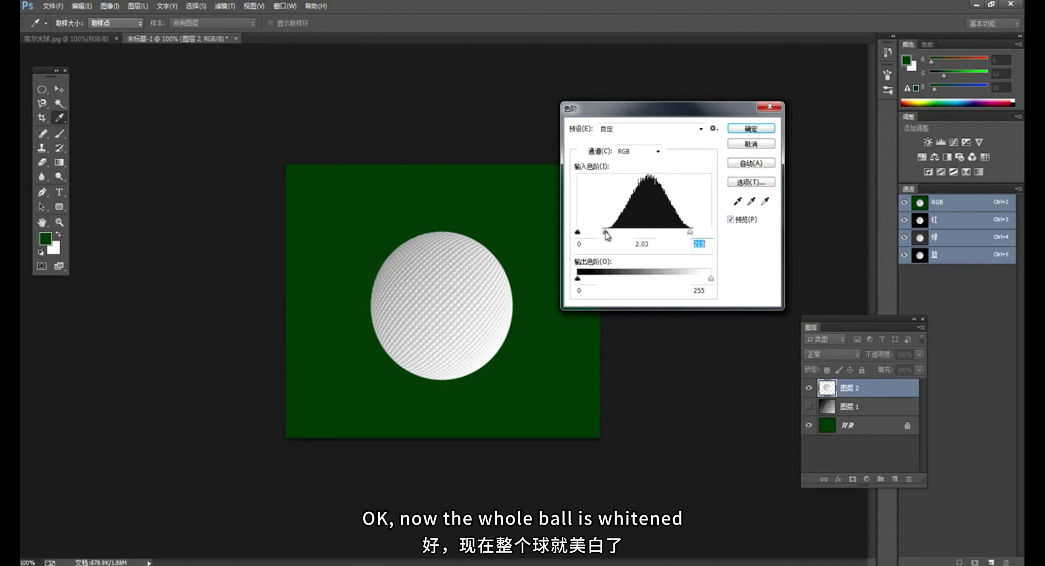
pyautogui.click(751, 129)
pyautogui.press('v')
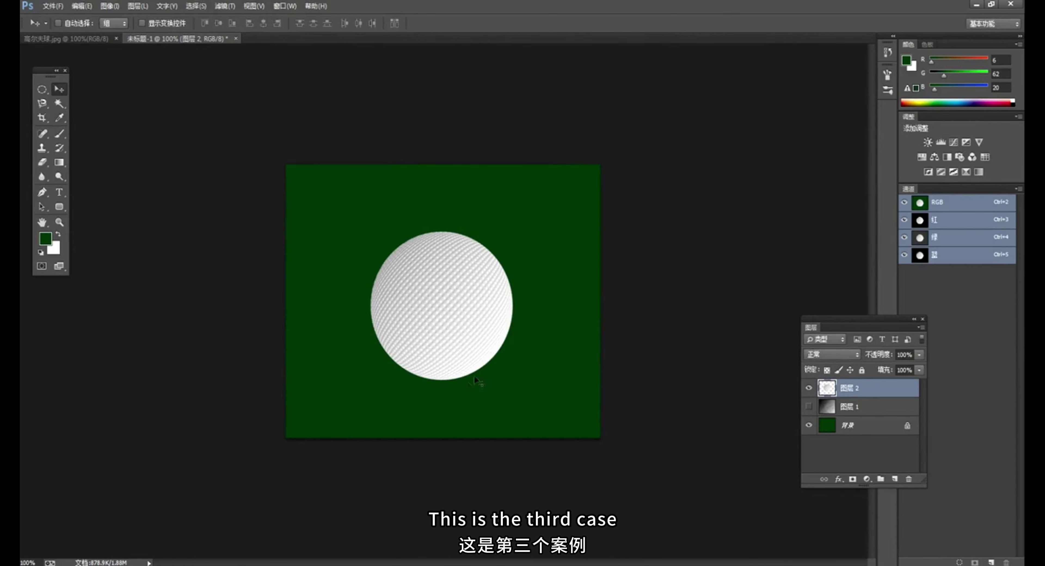